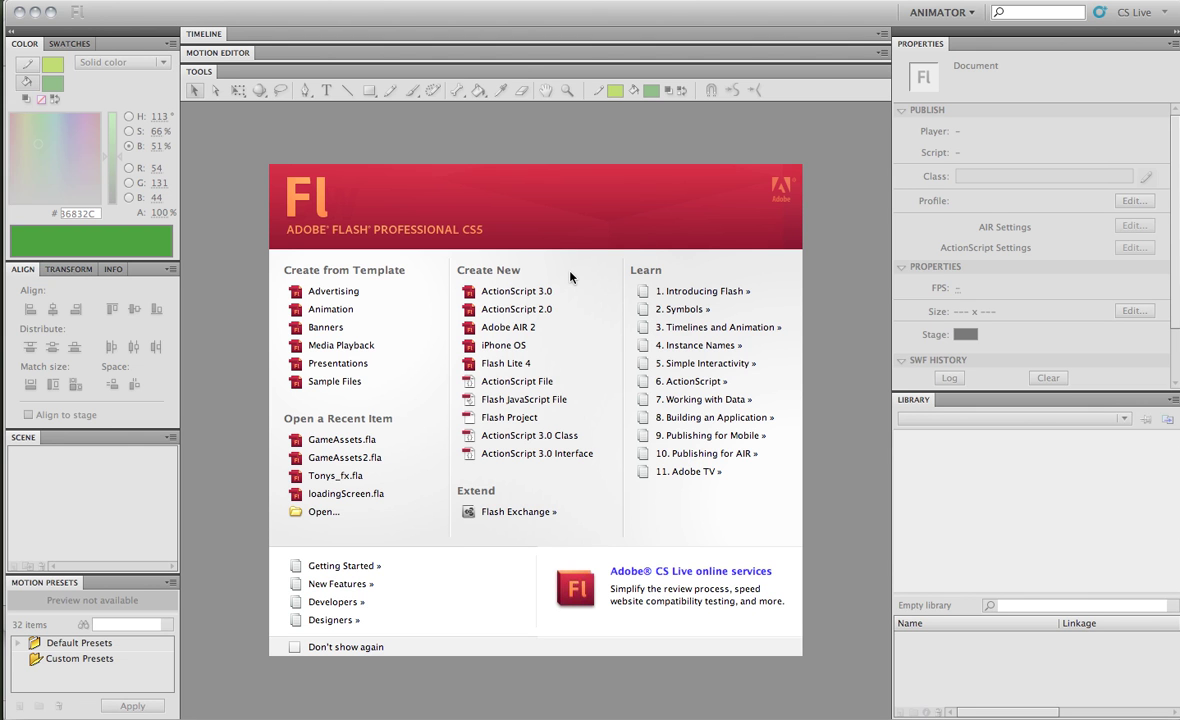
- Create a new AS3 document and import first_image.png onto its stage
key("ctrl+n")
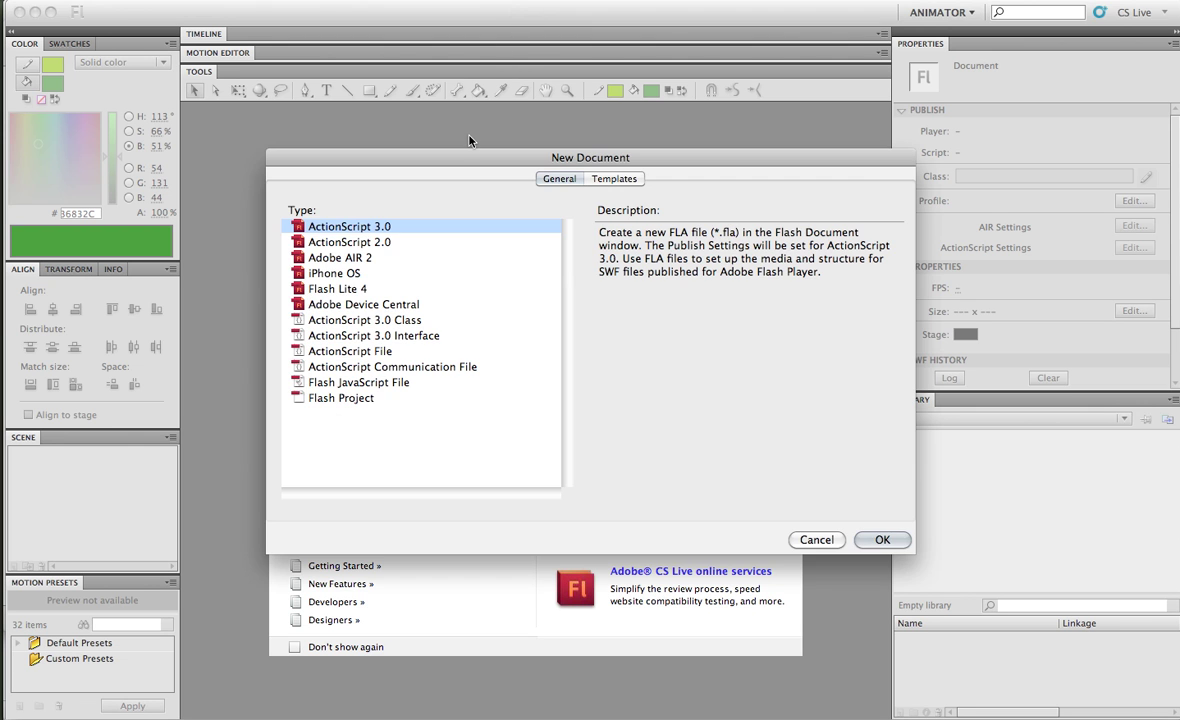
key("Return")
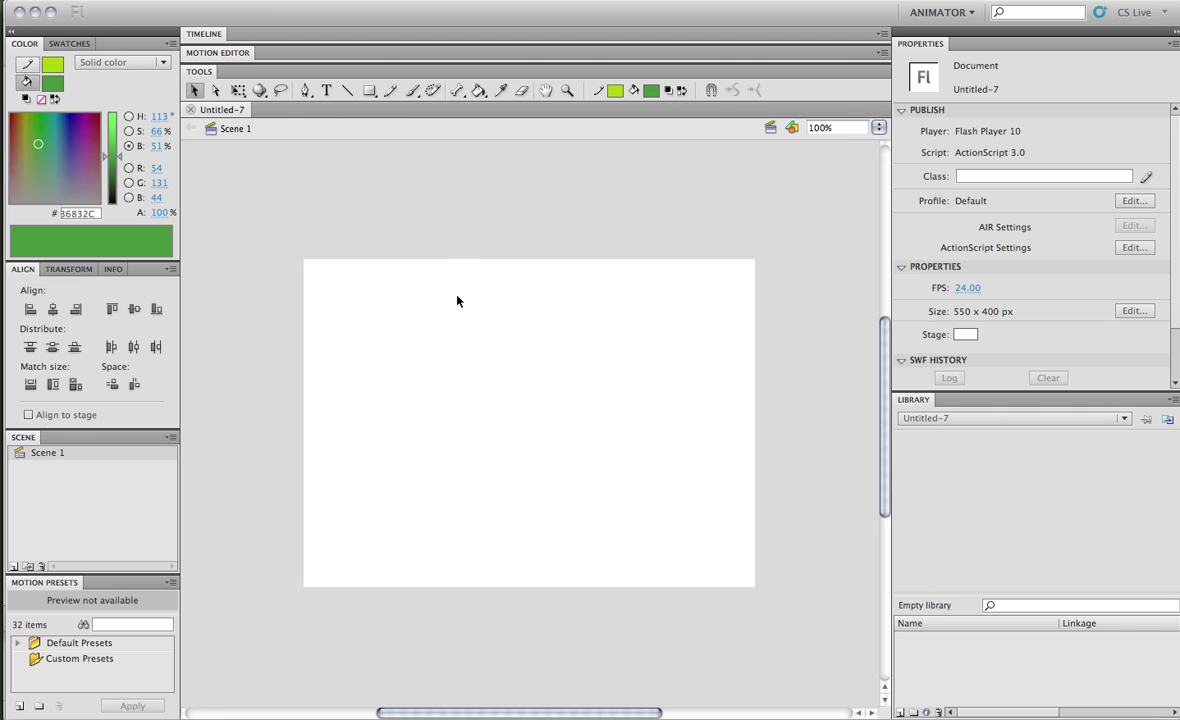
key("ctrl+r")
double_click(480, 122)
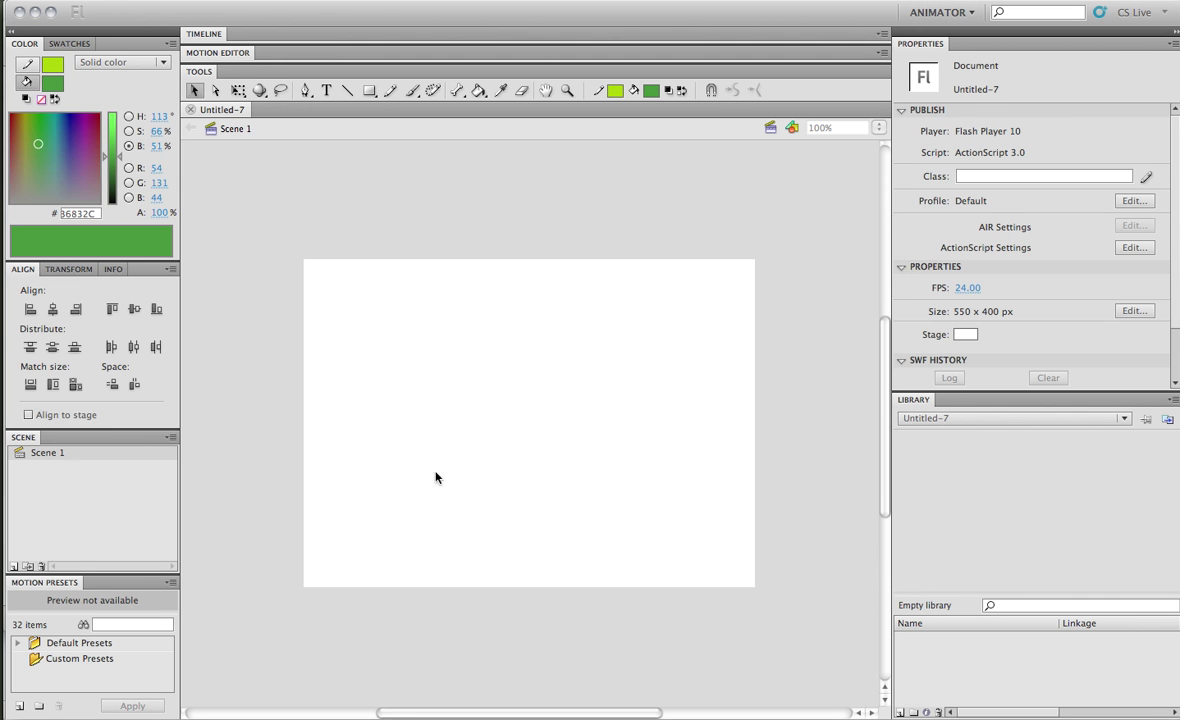
left_click(582, 329)
left_click(462, 327)
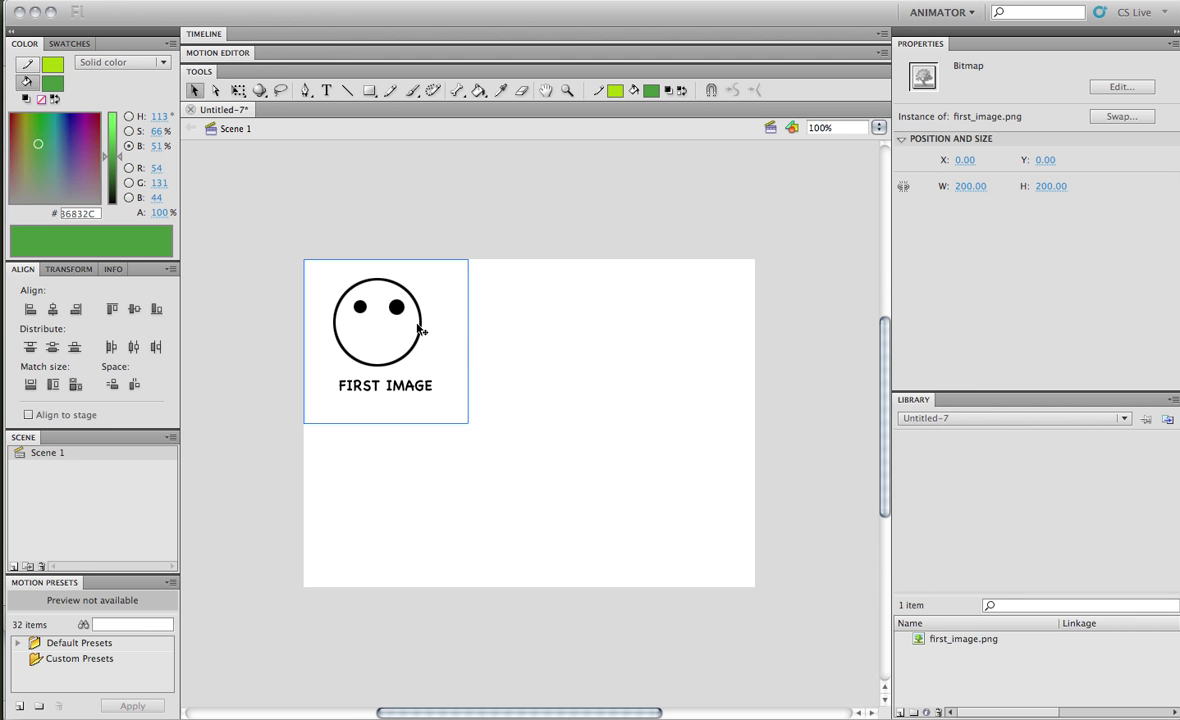
left_click(953, 642)
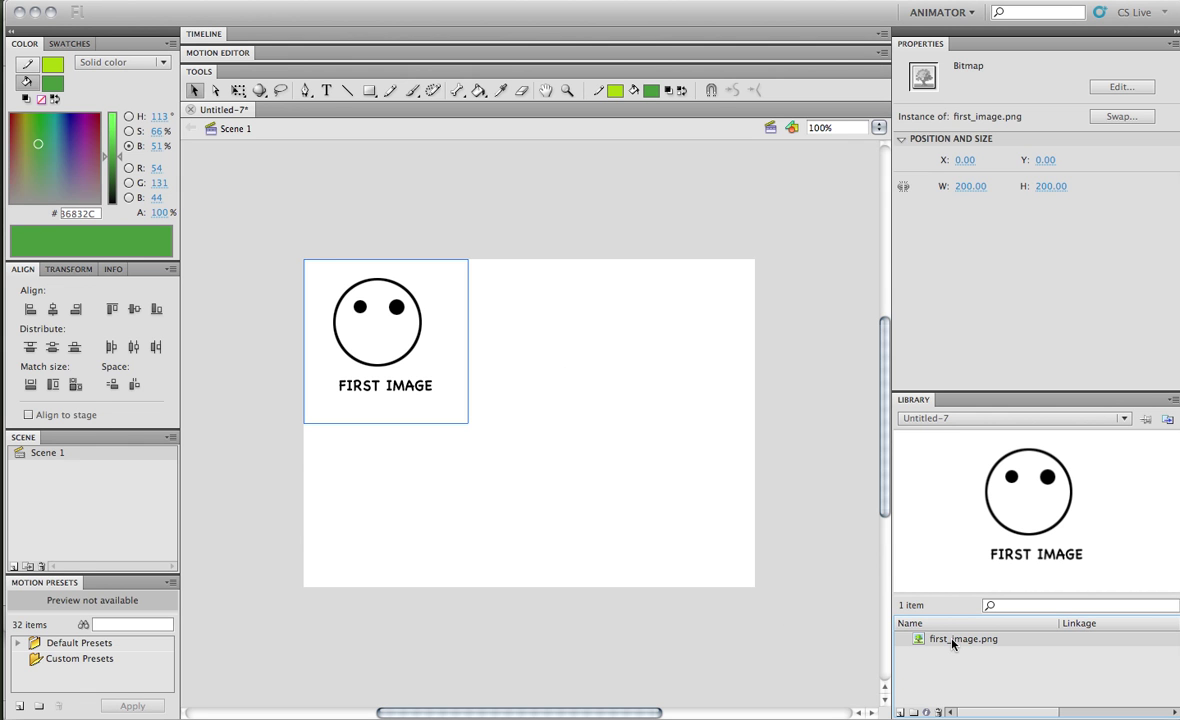
left_click(620, 470)
left_click(405, 373)
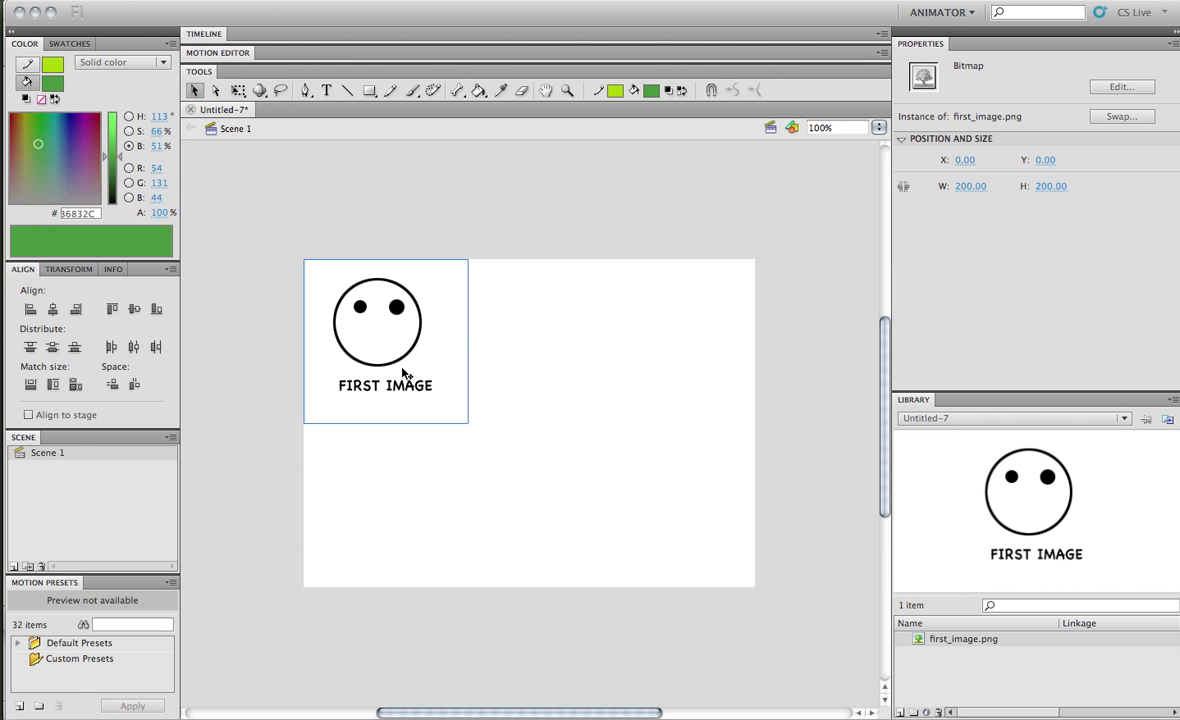
left_click(517, 355)
- Create a second AS3 document and paste the FIRST IMAGE bitmap near the stage top
key("ctrl+n")
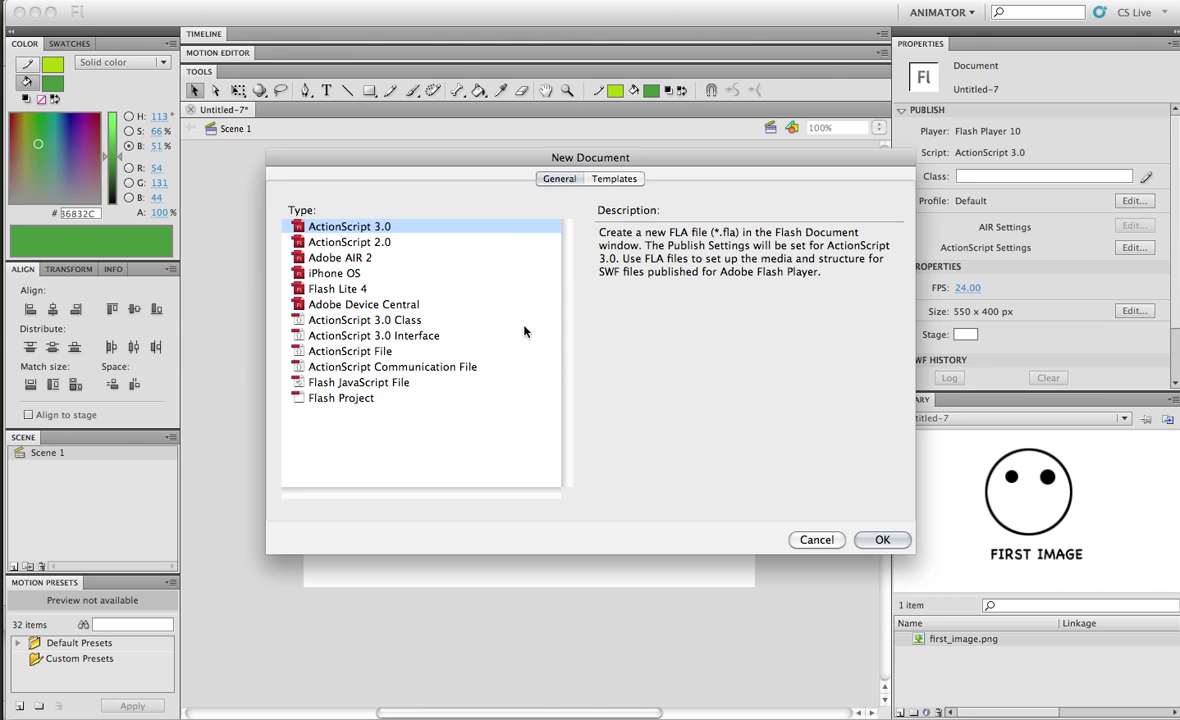
key("Return")
key("ctrl+v")
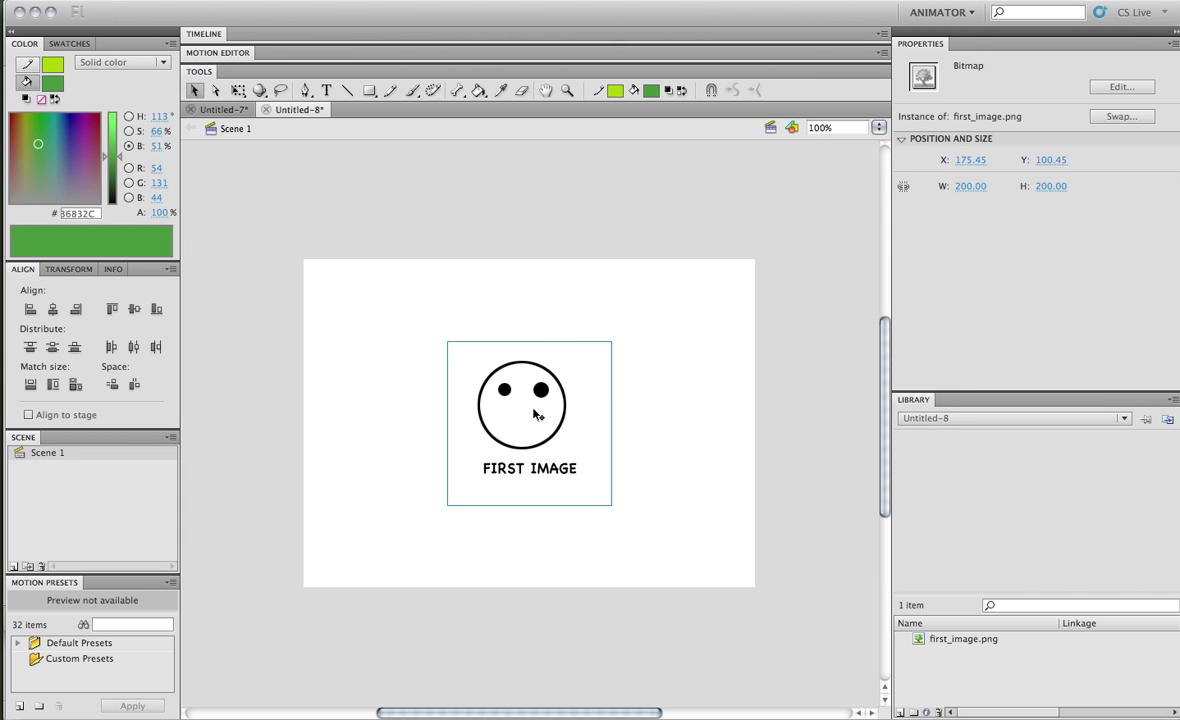
left_click_drag(532, 408, 533, 343)
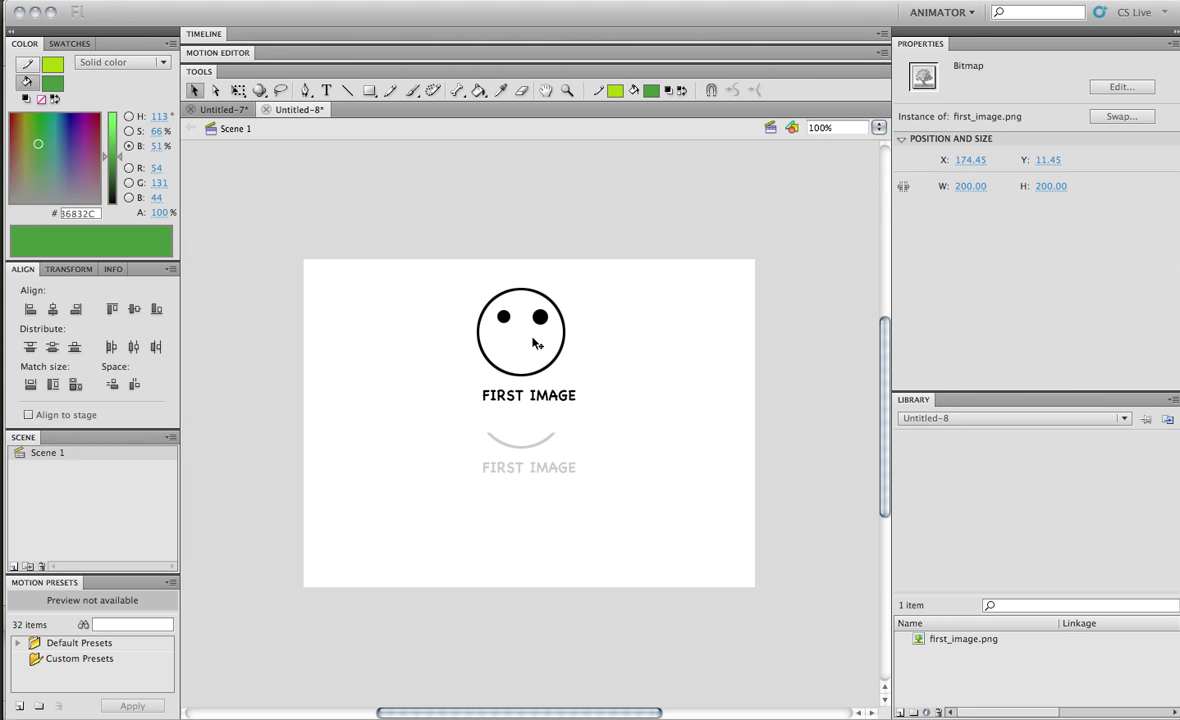
- In Bitmap Properties, re-import the library bitmap from second_image.png and rename it second_image.png
double_click(922, 640)
left_click(844, 198)
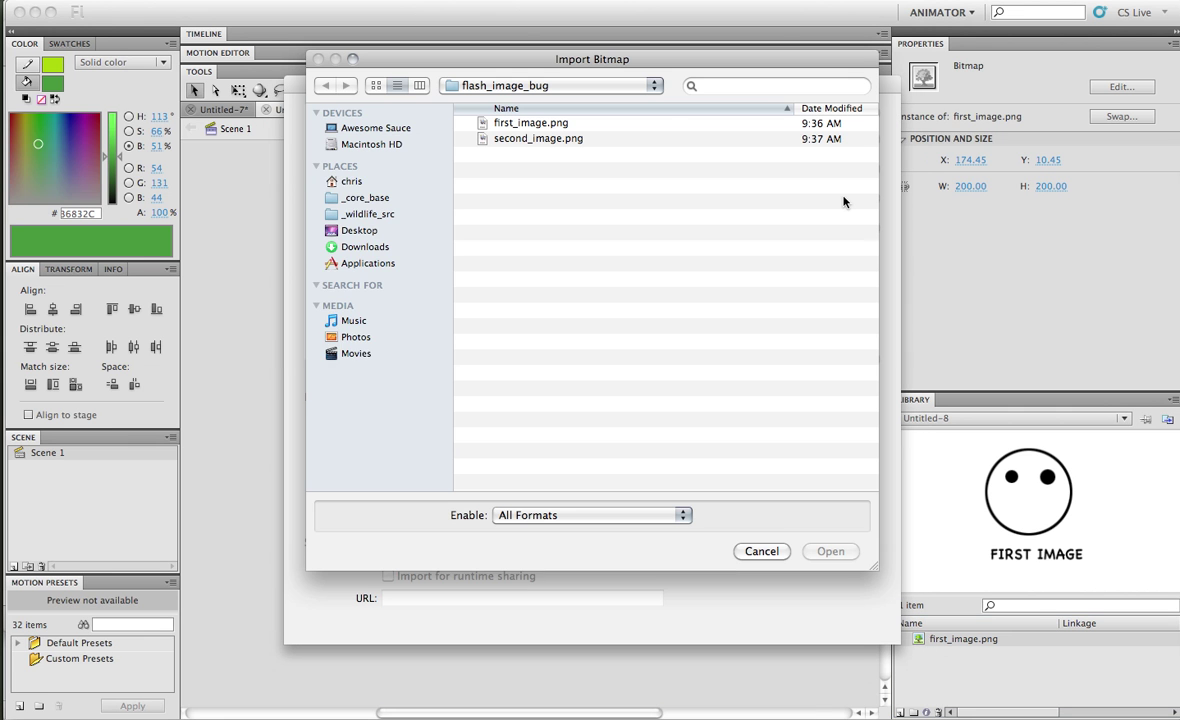
double_click(514, 139)
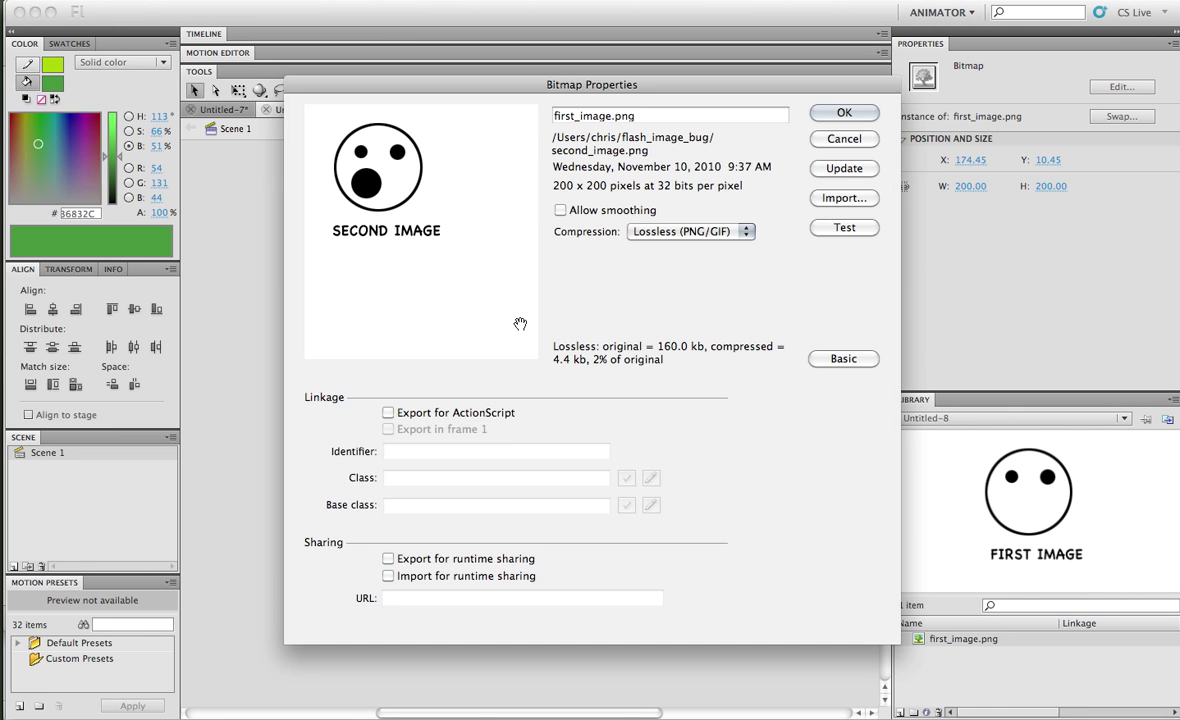
left_click(573, 116)
double_click(573, 116)
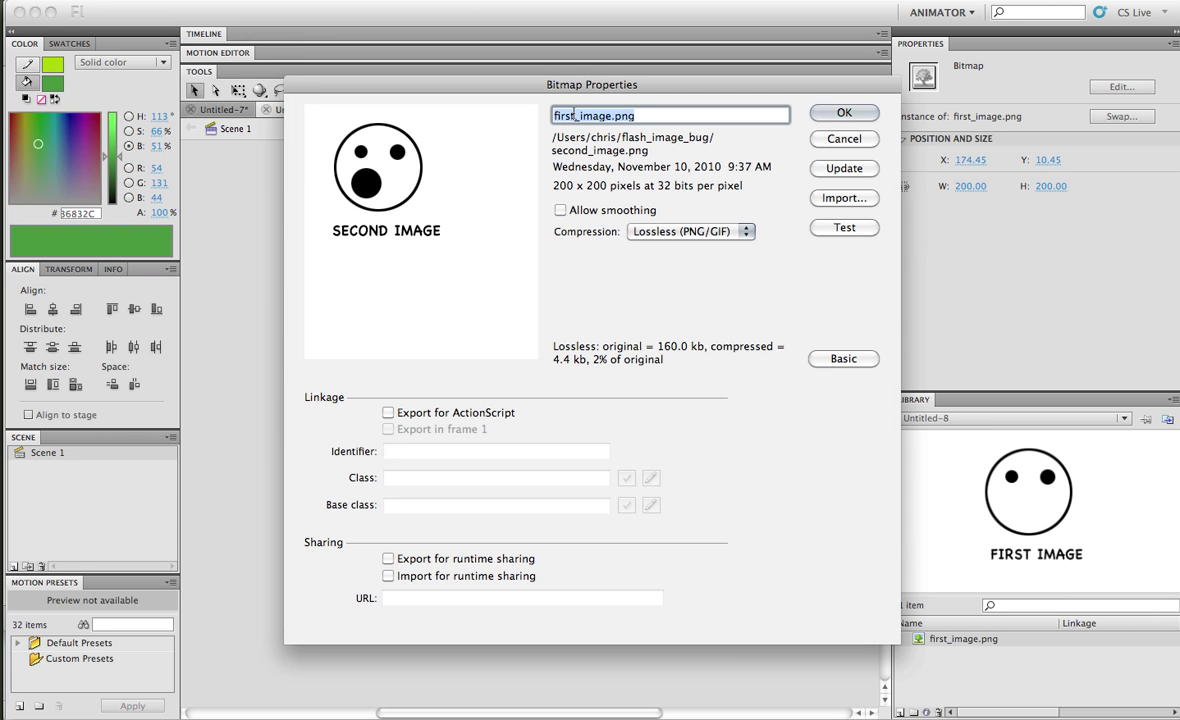
left_click(573, 116)
key("BackSpace")
key("BackSpace")
key("BackSpace")
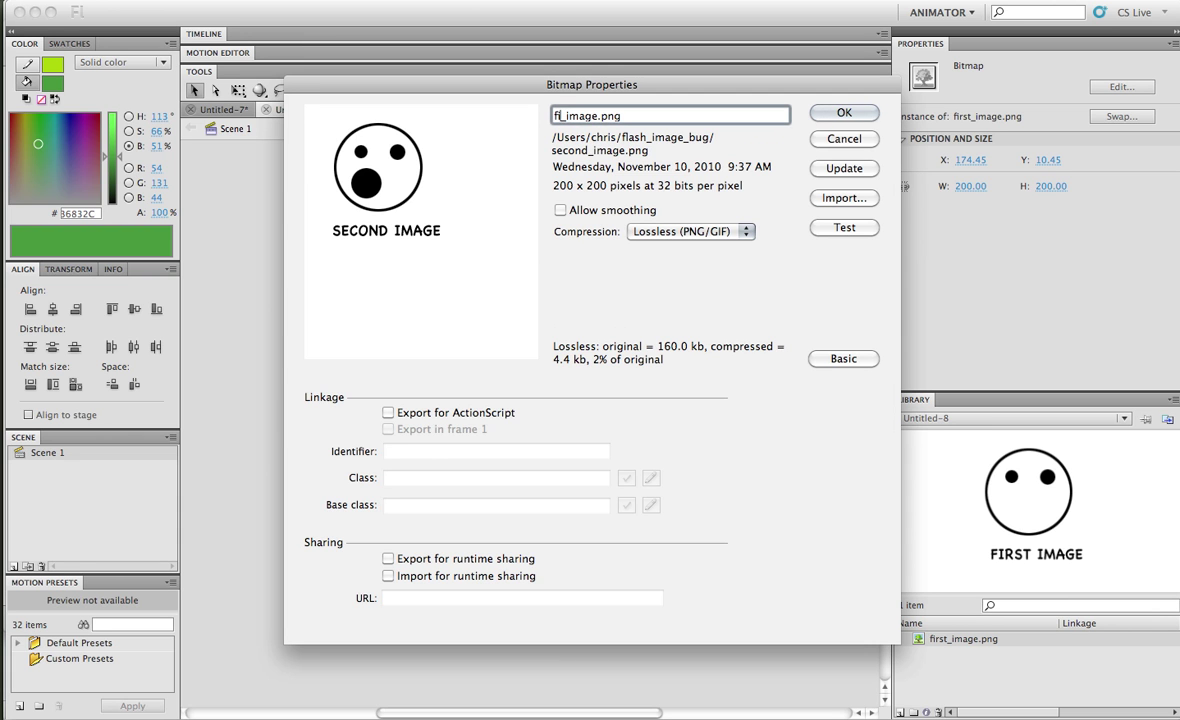
key("BackSpace")
key("BackSpace")
type("second")
left_click(844, 113)
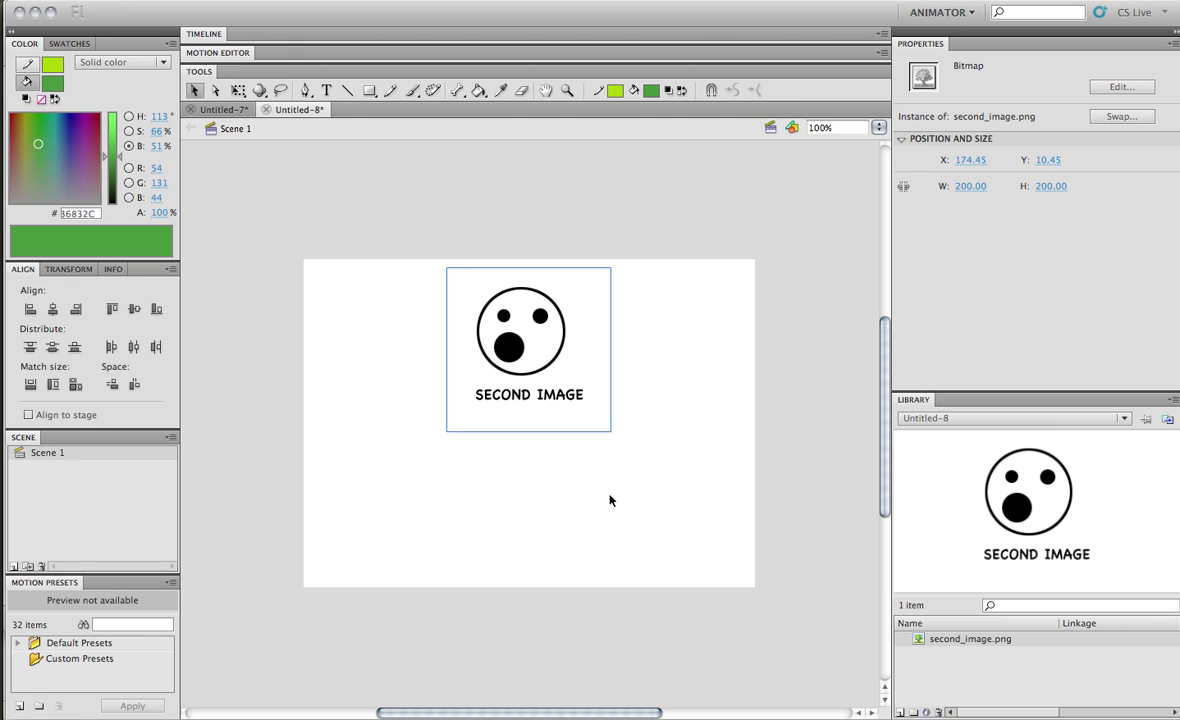
- Select the SECOND IMAGE bitmap and test the second document as a movie
left_click(530, 225)
left_click(506, 327)
key("ctrl+Return")
key("ctrl+w")
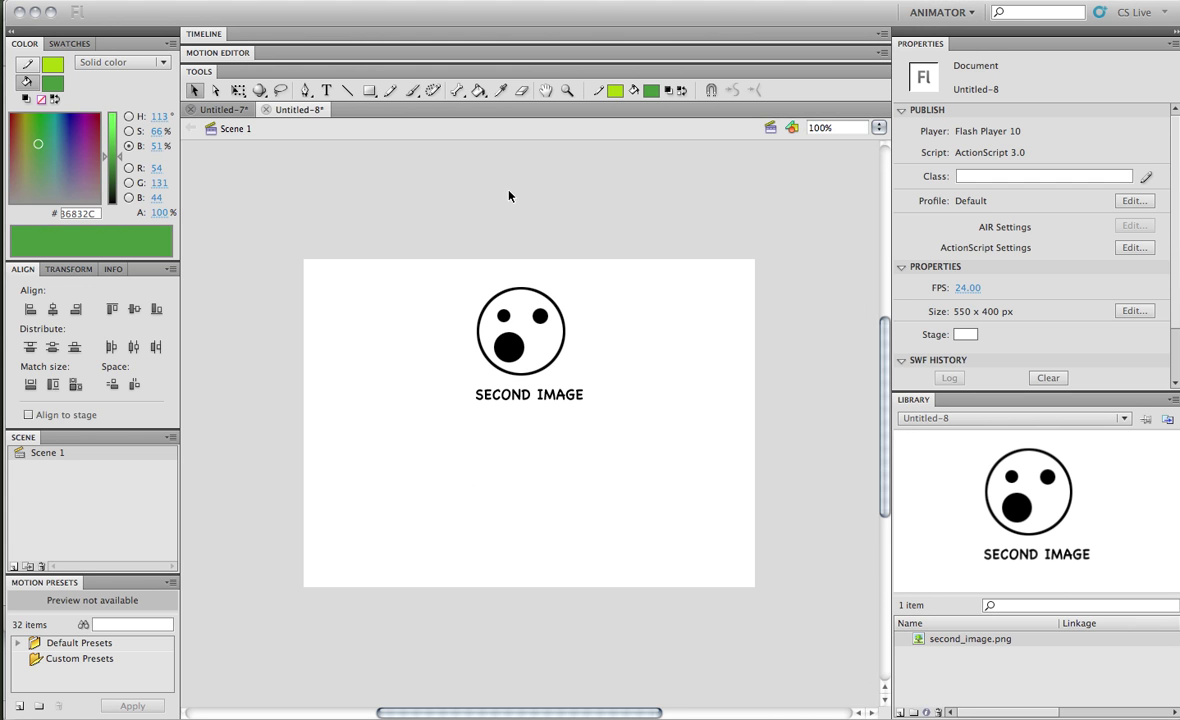
- Paste SECOND IMAGE into Untitled-7 beside FIRST IMAGE, test it, and level the faces
left_click(222, 109)
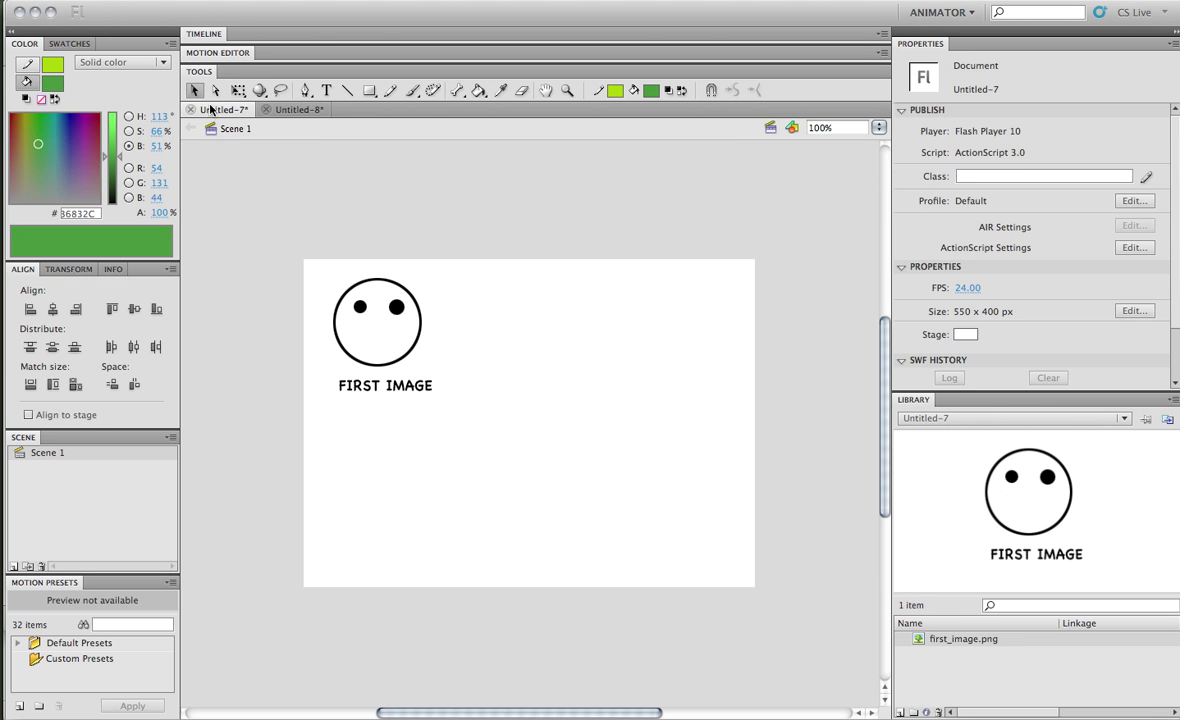
key("ctrl+v")
mouse_move(572, 463)
left_mouse_down()
mouse_move(570, 333)
mouse_move(608, 399)
left_mouse_up()
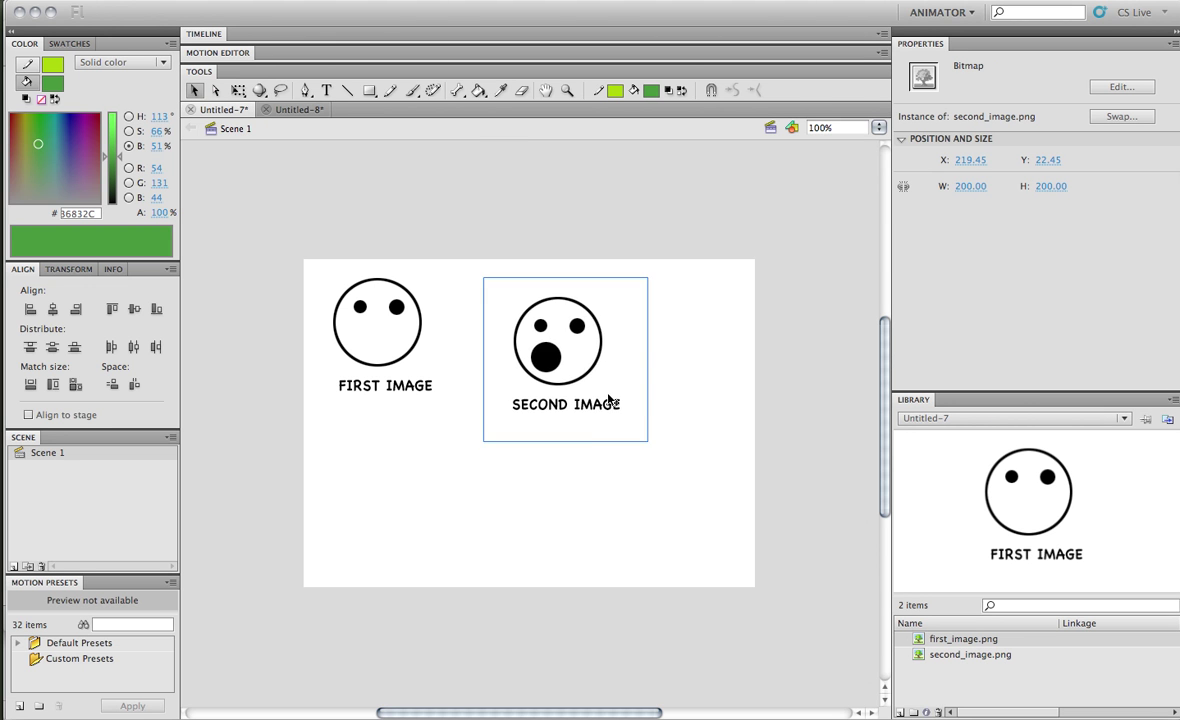
key("ctrl+Return")
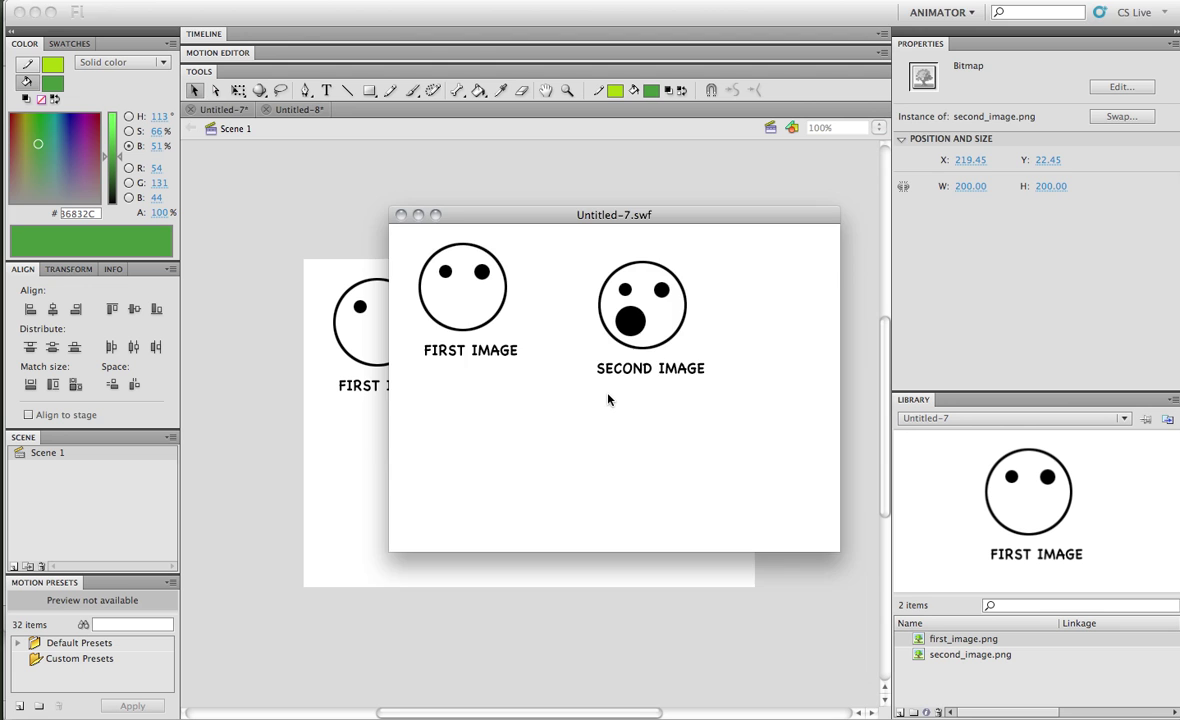
key("ctrl+w")
left_click(534, 250)
left_click_drag(563, 337, 573, 322)
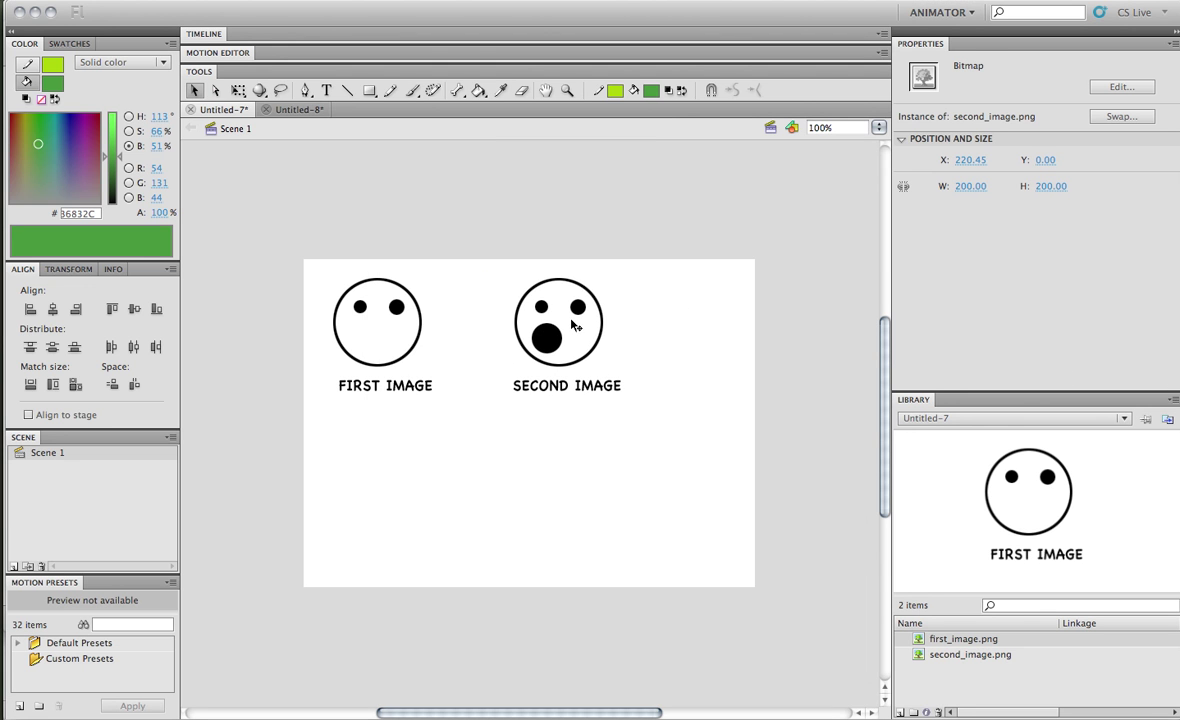
- Save Untitled-7 as test.fla
key("ctrl+s")
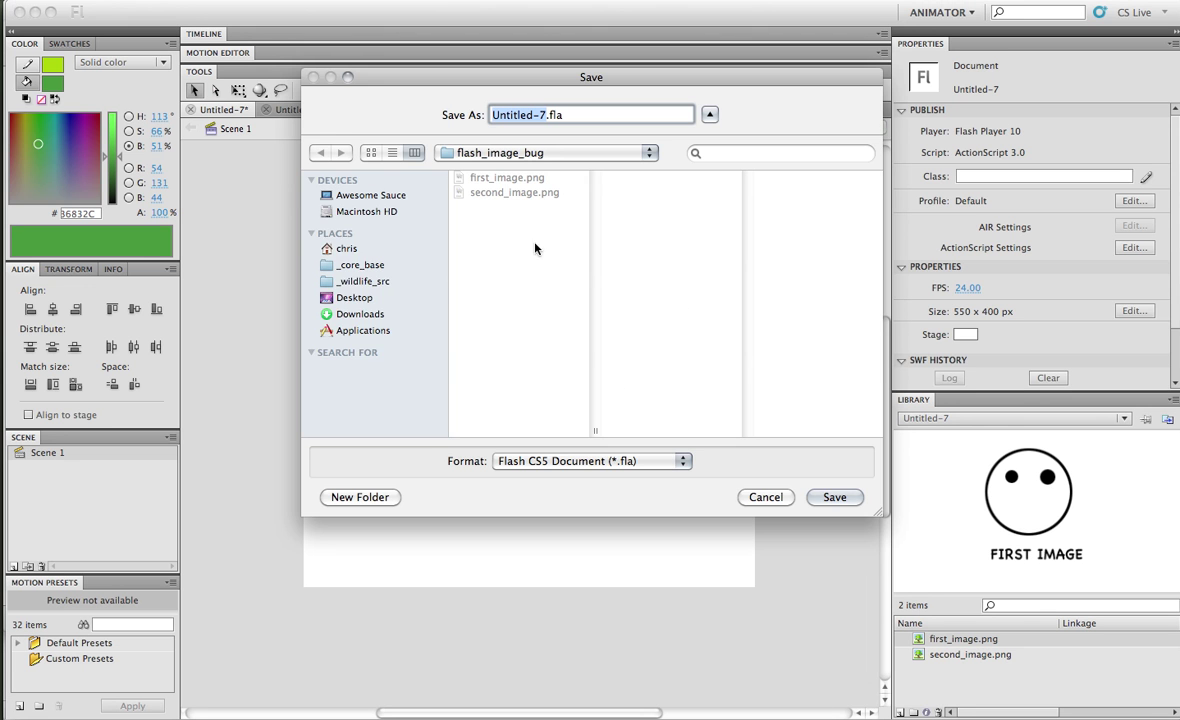
type("test")
key("Return")
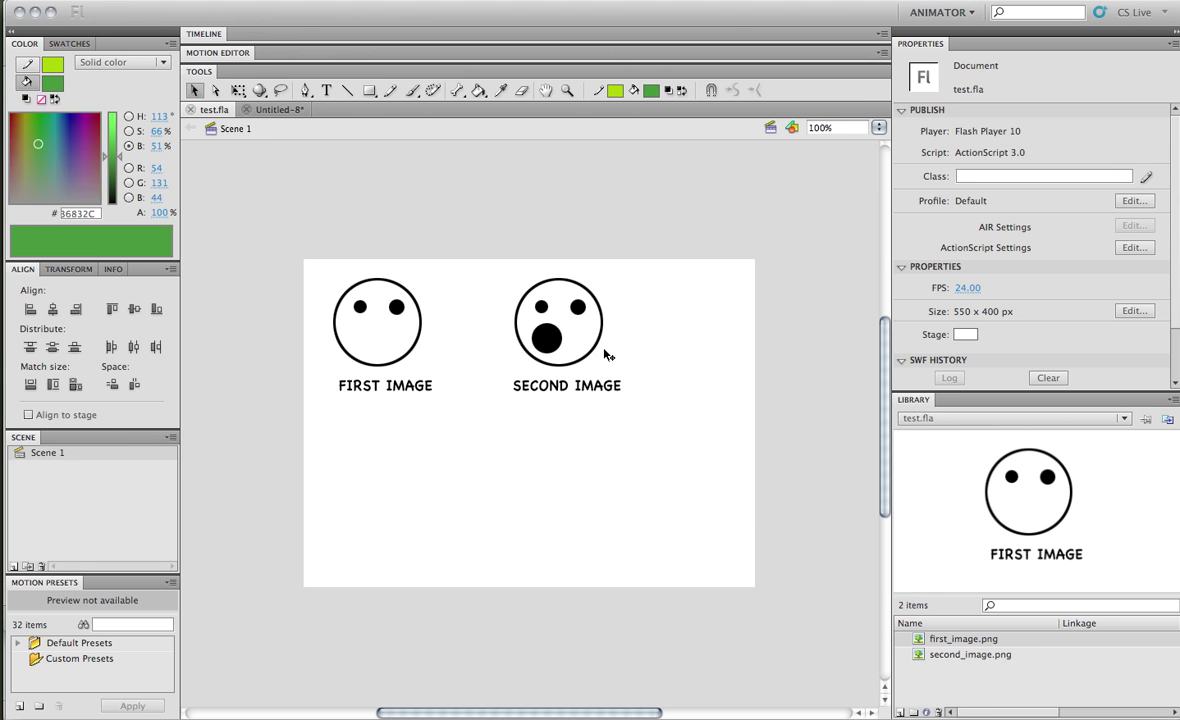
- Close both documents, discarding Untitled-8, and reopen test.fla from recent items
key("ctrl+w")
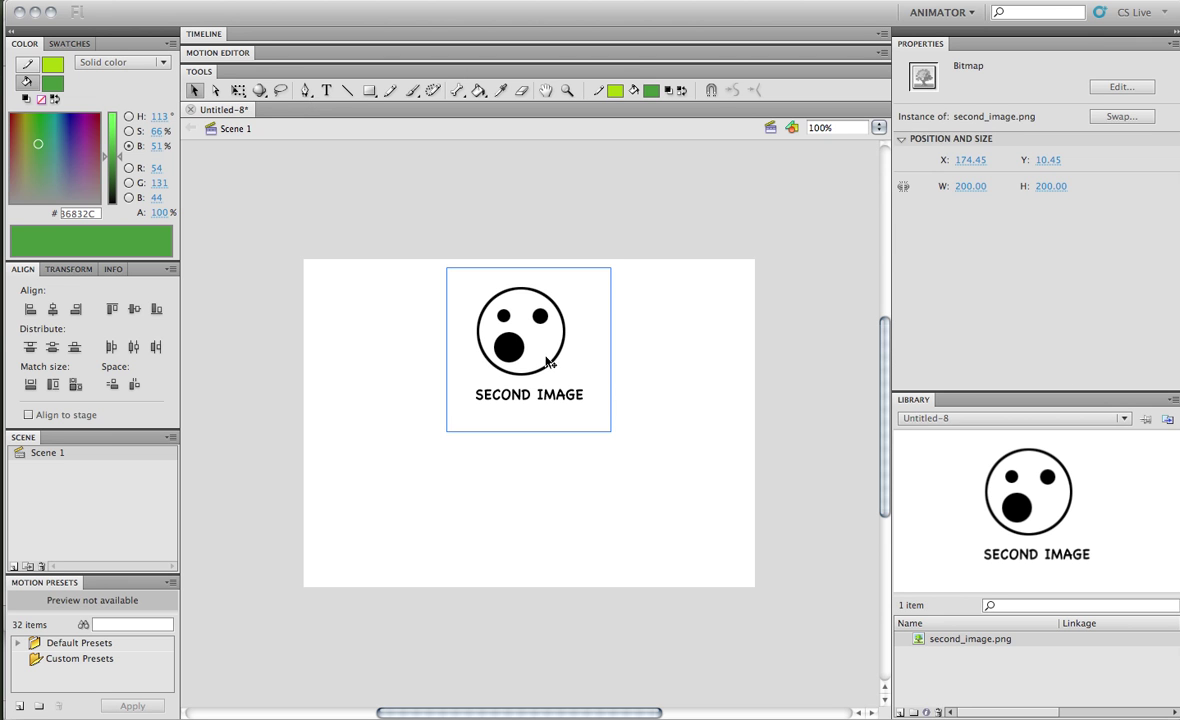
key("ctrl+w")
left_click(490, 200)
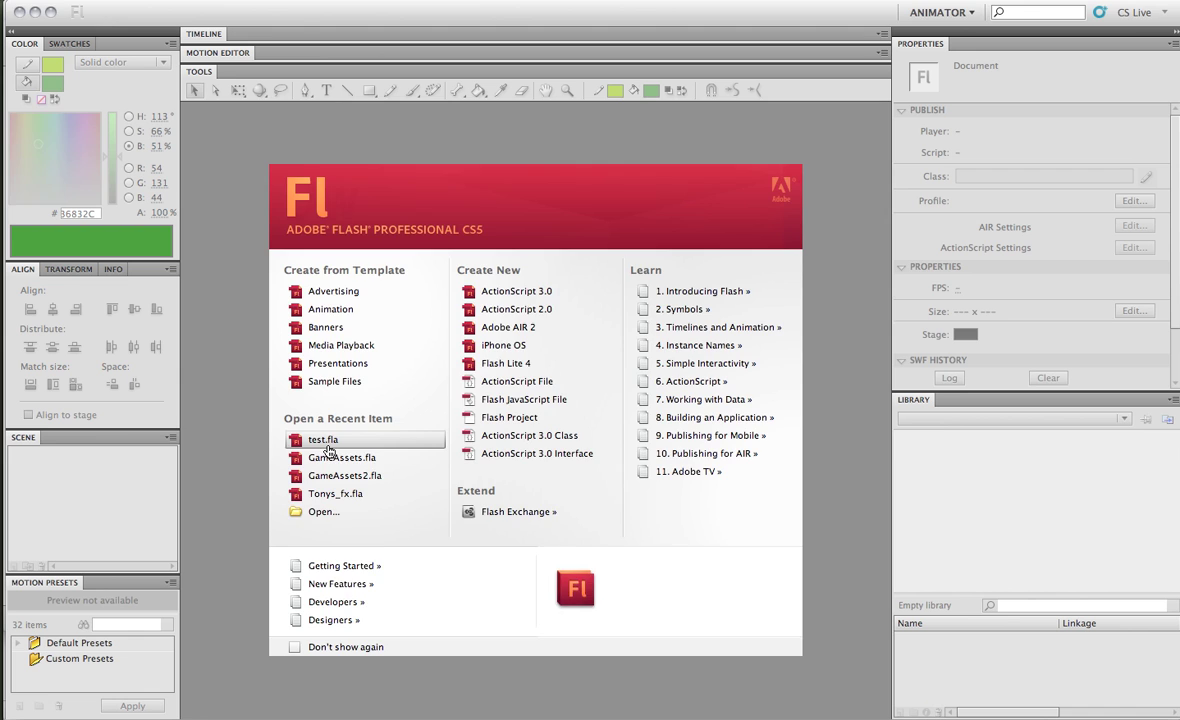
left_click(329, 448)
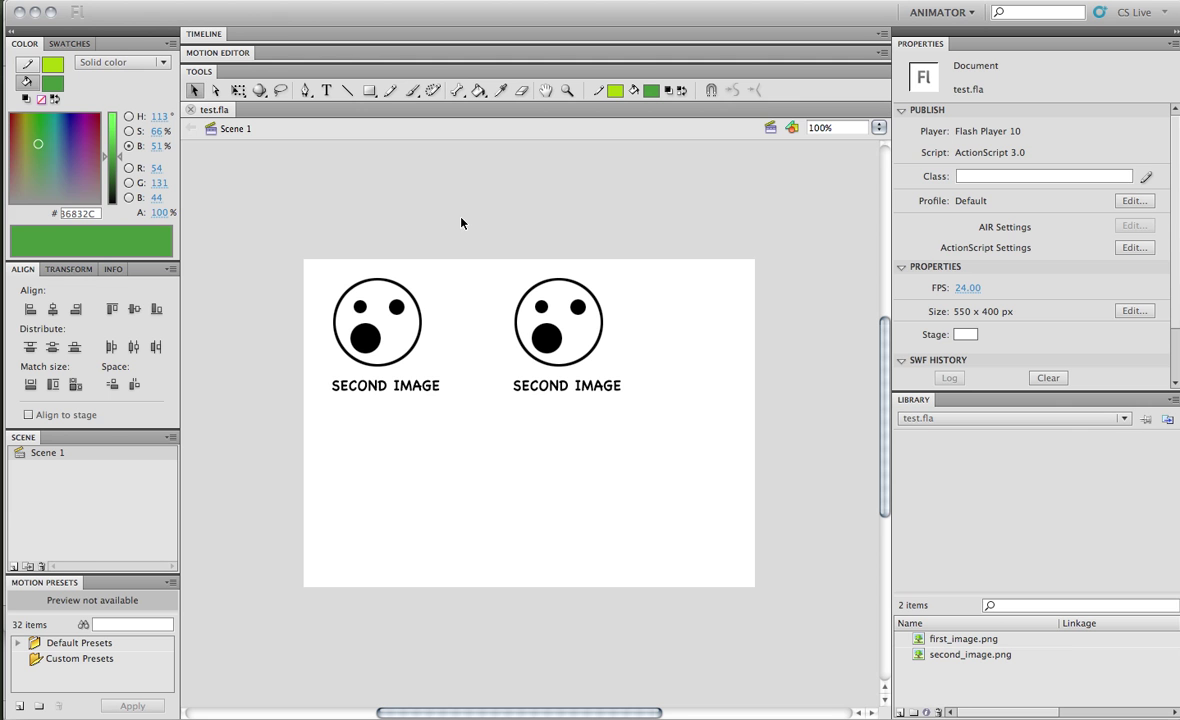
- Close test.fla and import first_image.png into a new AS3 document
key("ctrl+w")
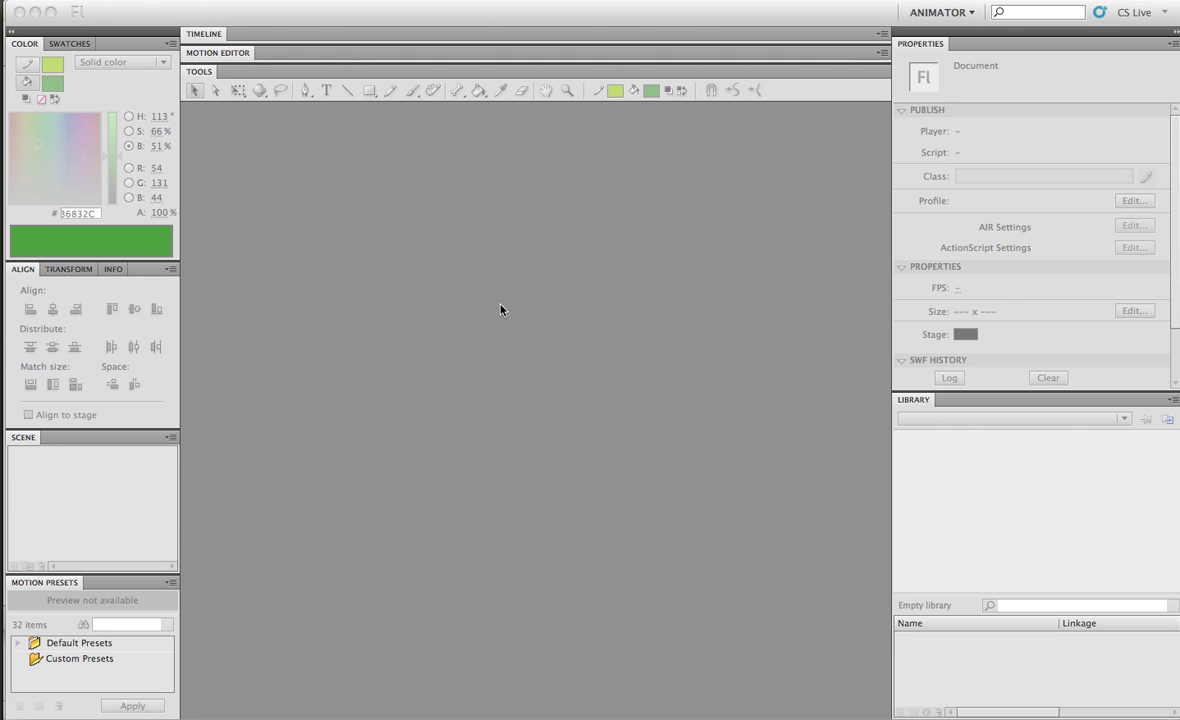
key("ctrl+n")
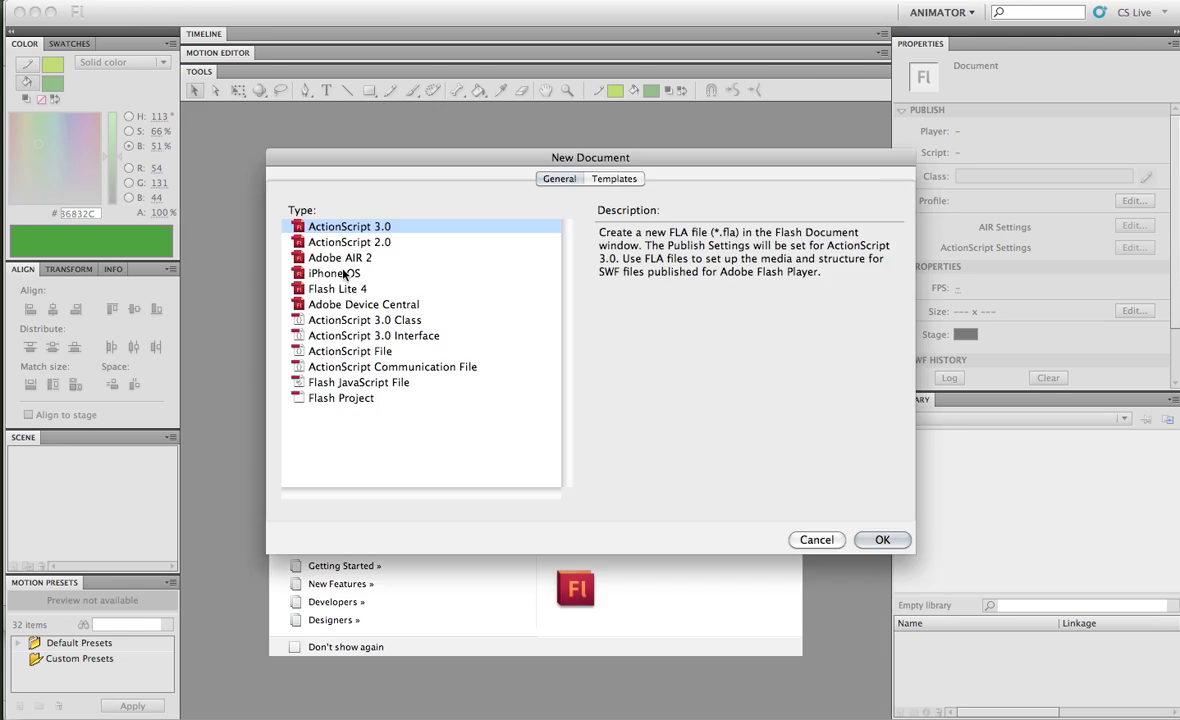
key("Return")
key("ctrl+r")
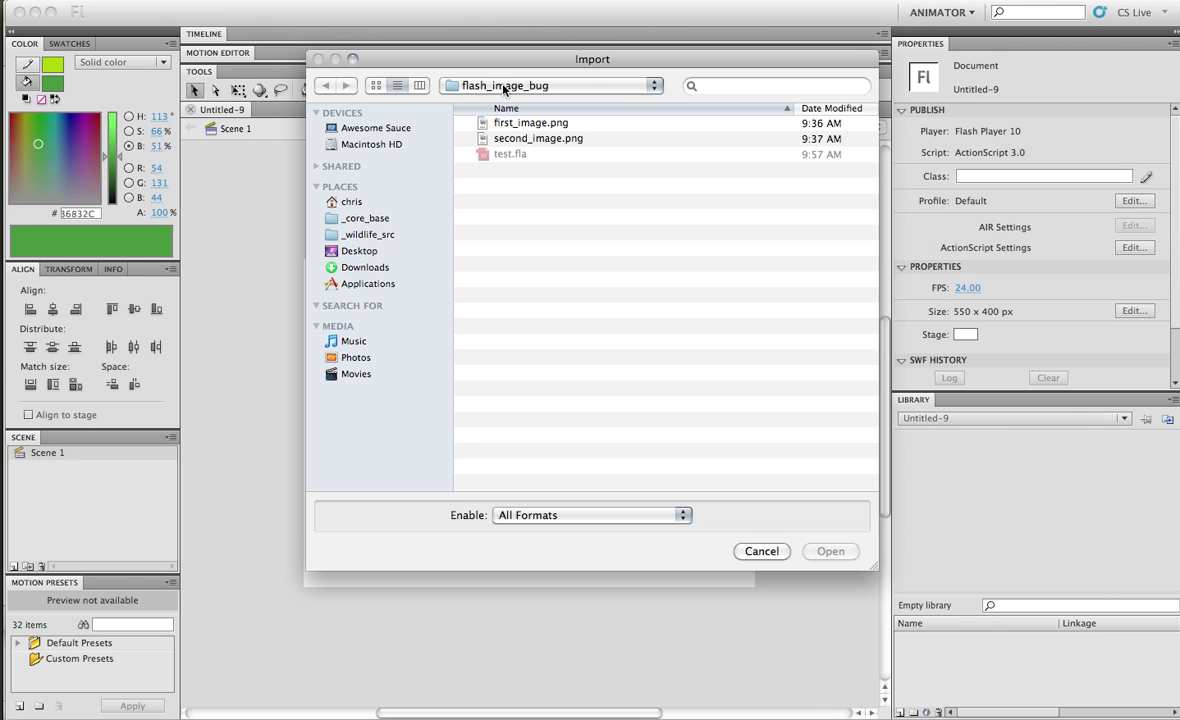
double_click(530, 122)
left_click(572, 440)
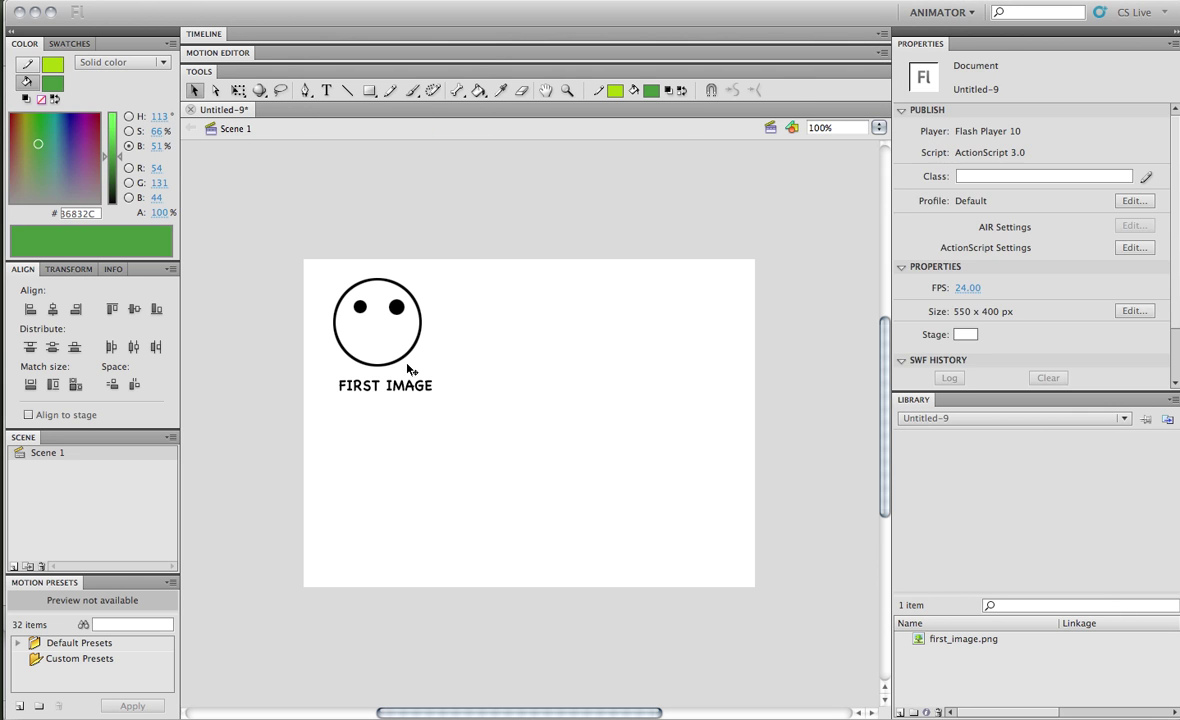
left_click(408, 369)
- Convert the face to Symbol 1, wrap it in Symbol 2, move it right, and enter Symbol 1
key("F8")
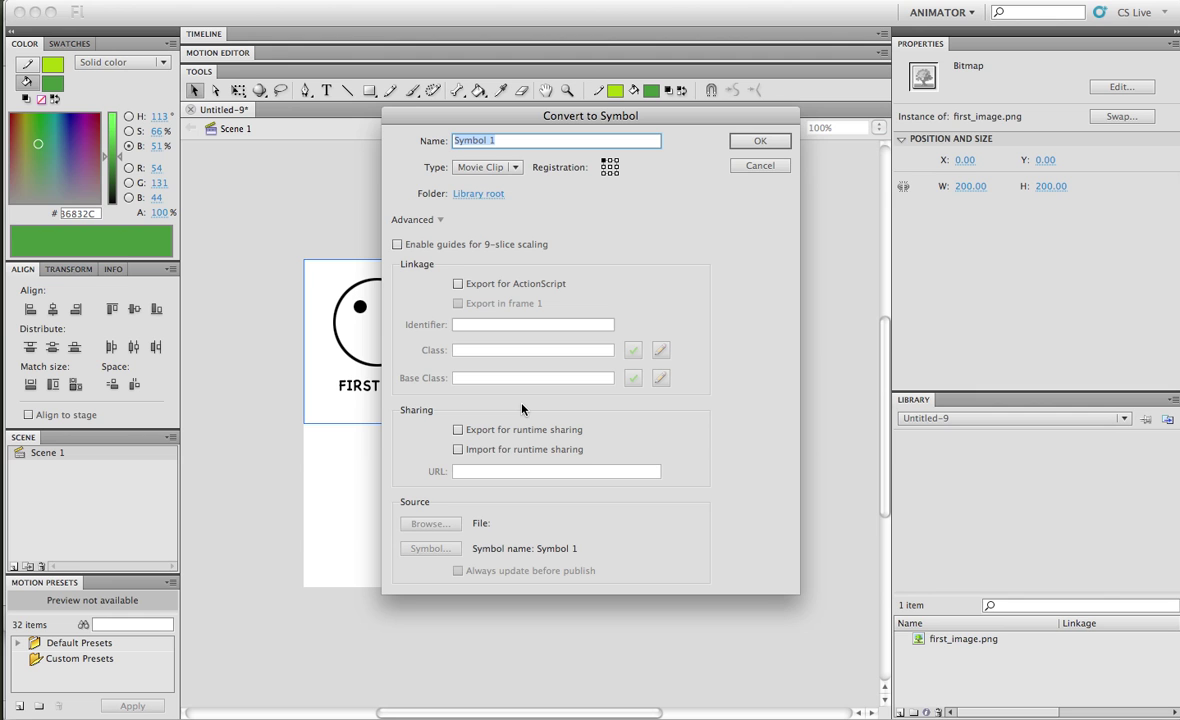
key("Return")
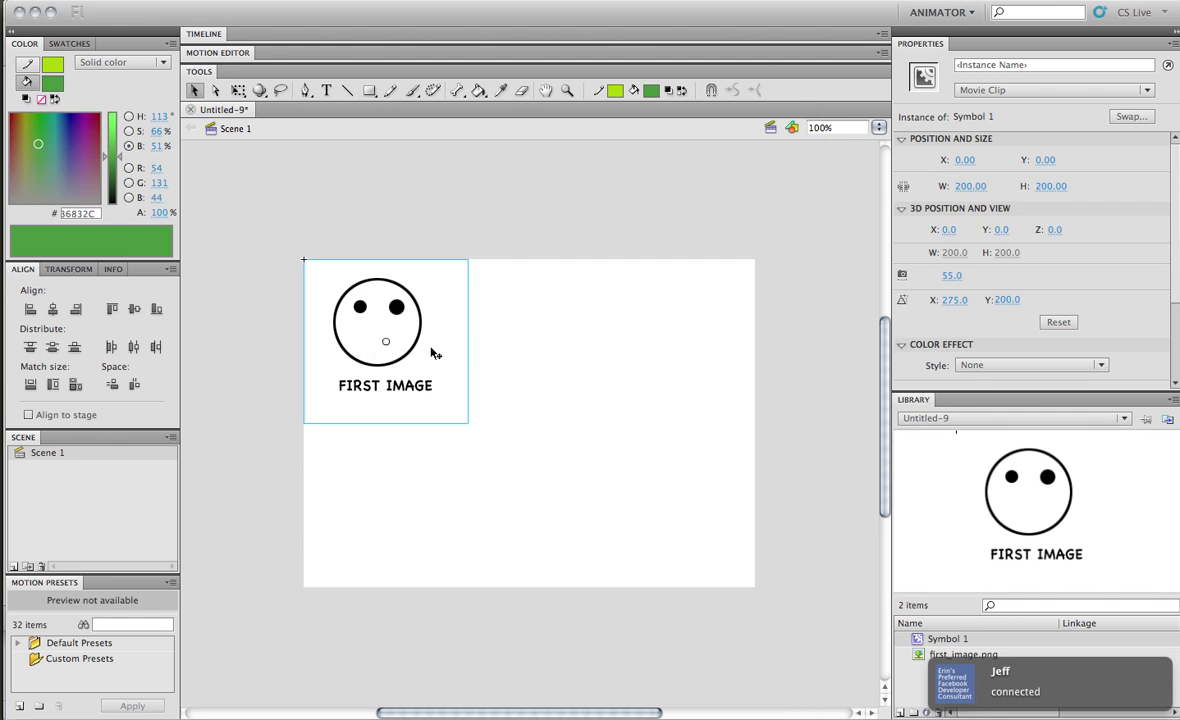
key("F8")
key("Return")
left_click_drag(388, 328, 575, 320)
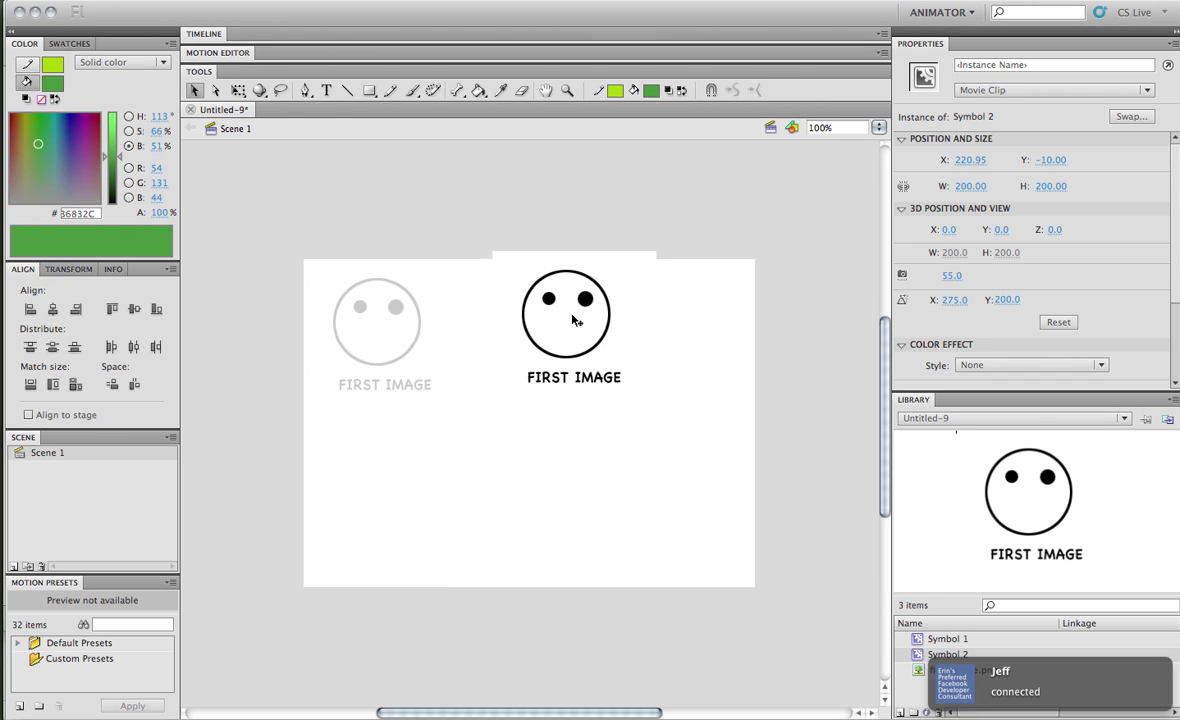
double_click(575, 320)
double_click(374, 325)
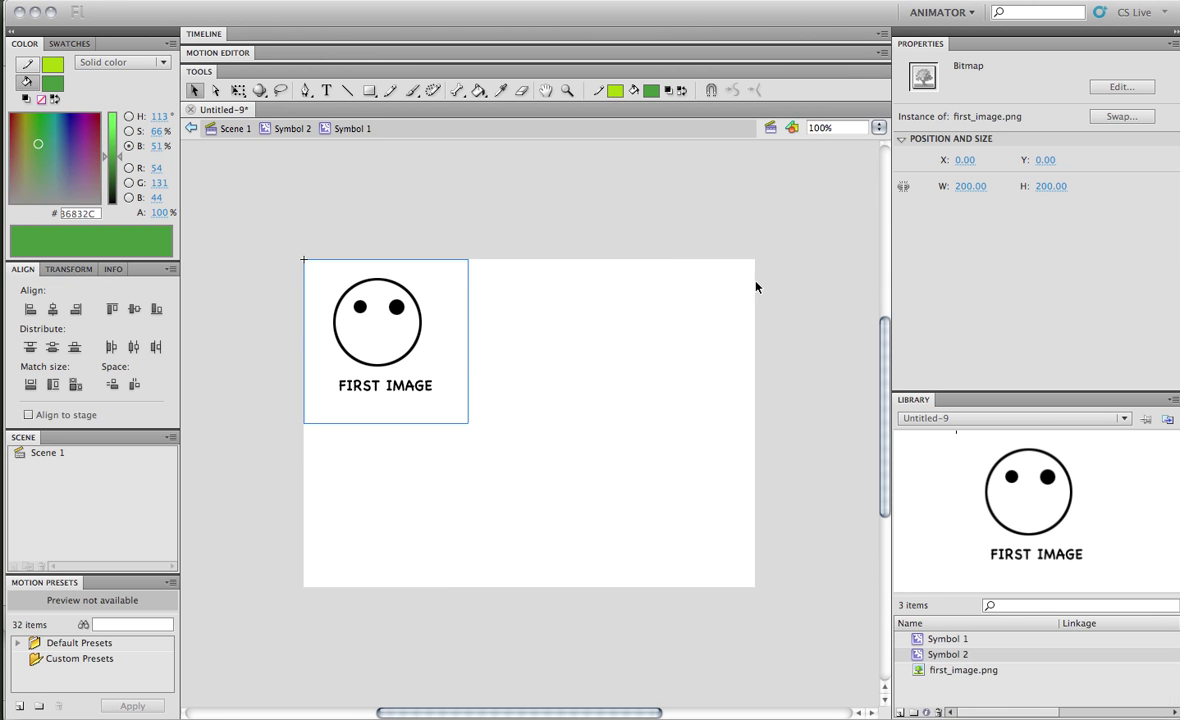
- Extend Symbol 1's layer to frame 45 and convert the bitmap to Symbol 3 for tweening
left_click(204, 35)
left_click(707, 70)
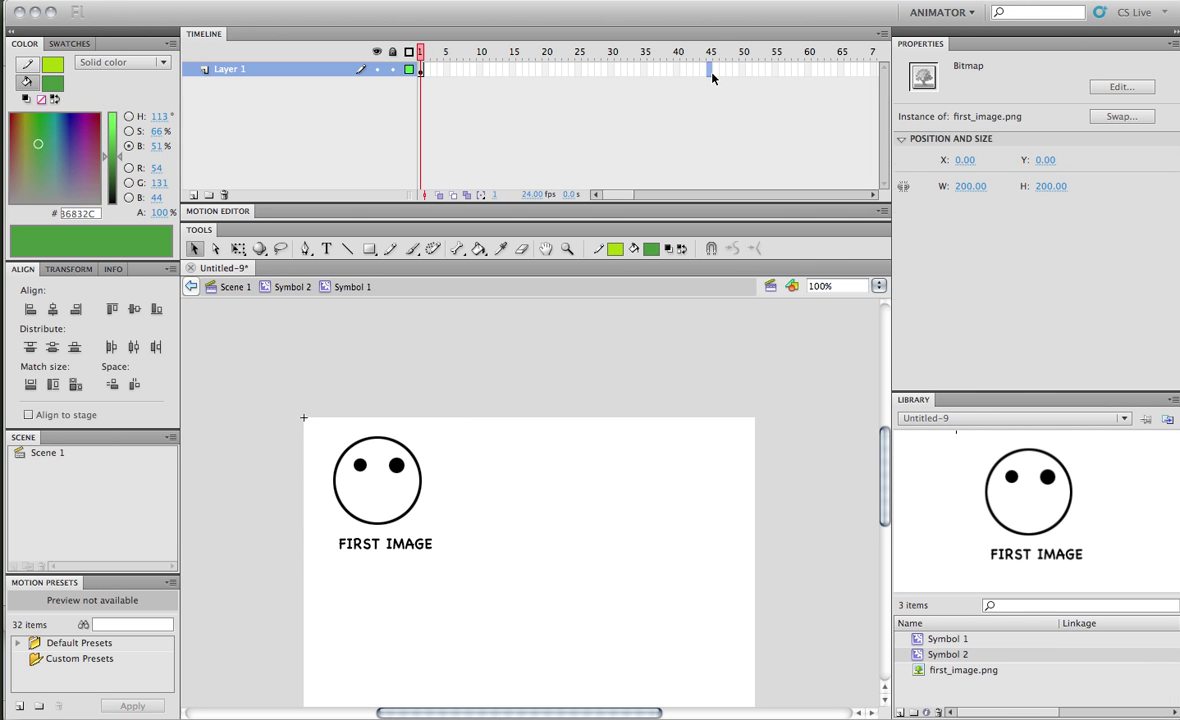
key("F5")
right_click(696, 76)
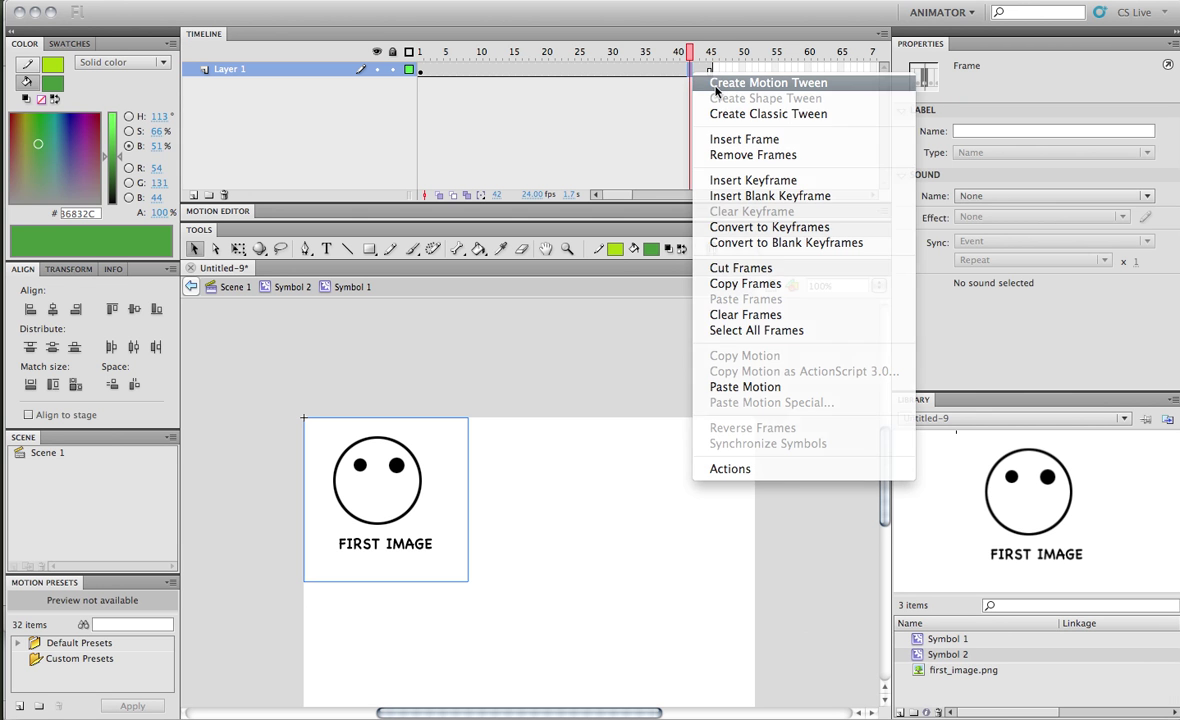
left_click(700, 81)
key("Return")
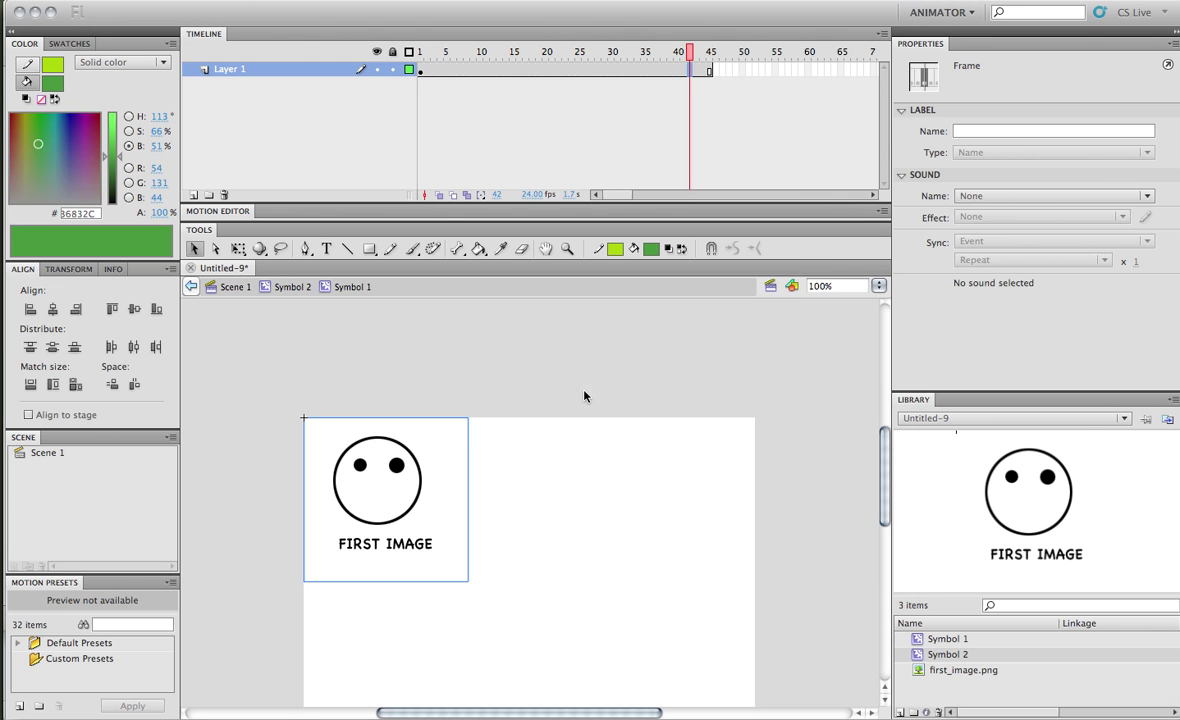
key("Return")
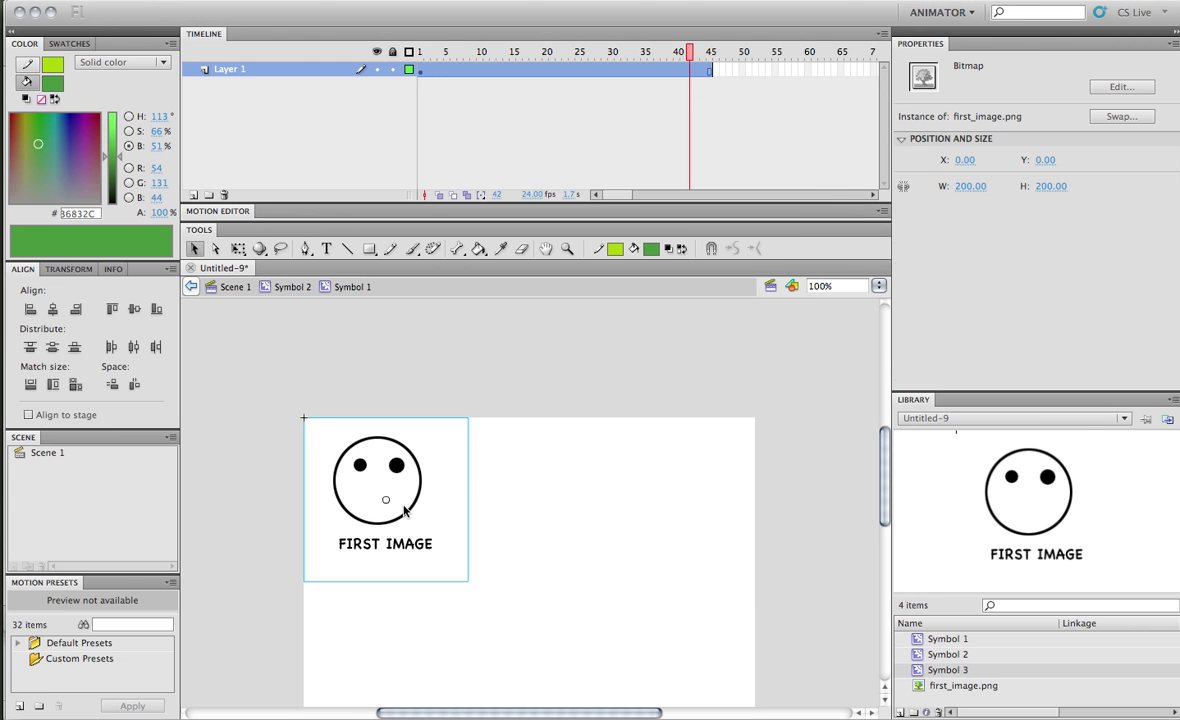
- Add a motion tween moving the face rightward across the stage and preview it
left_click(712, 78)
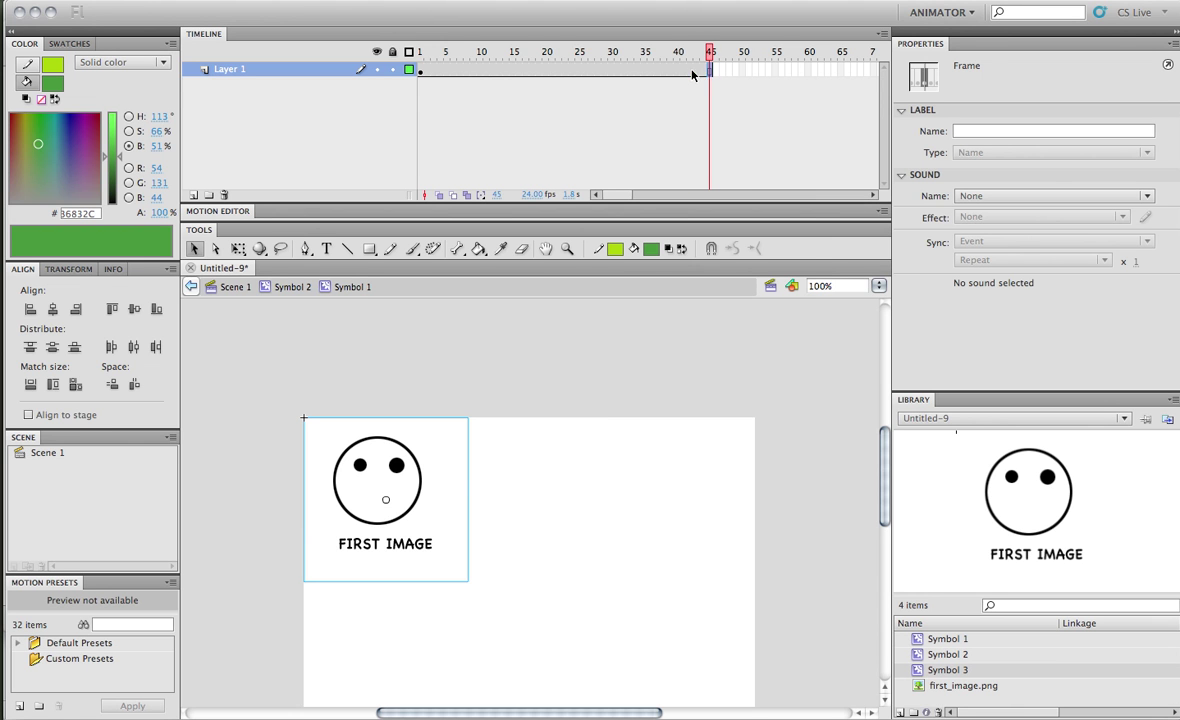
right_click(693, 71)
left_click(765, 79)
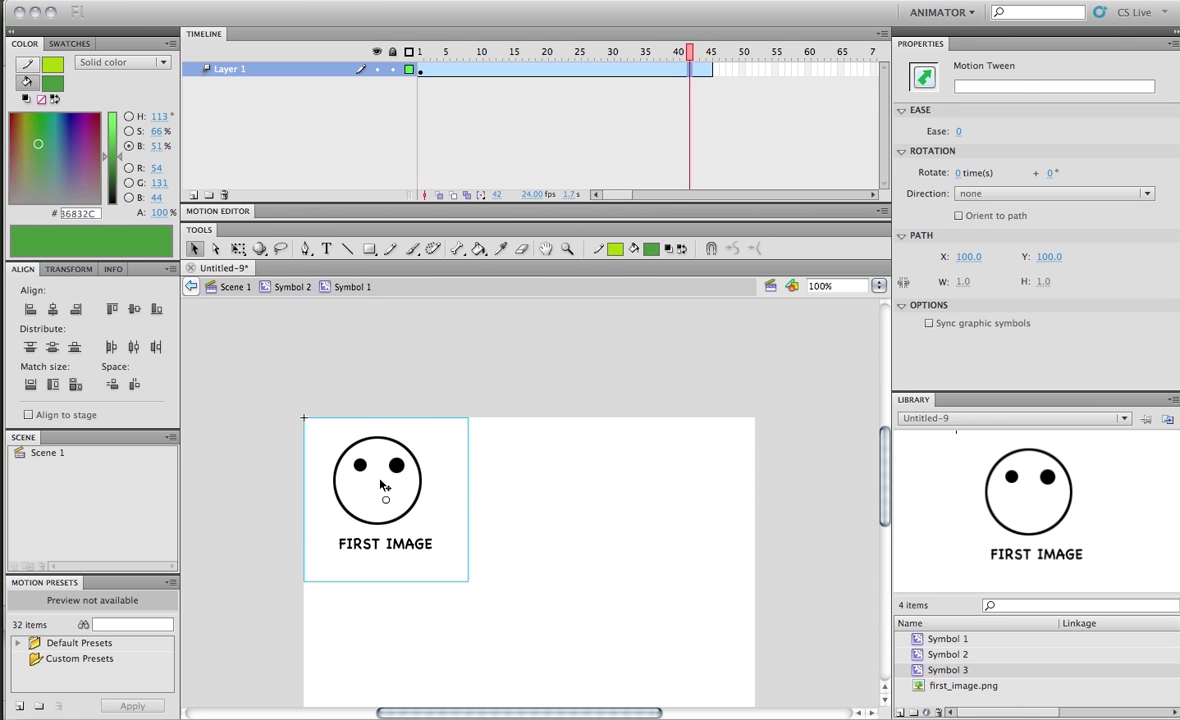
left_click_drag(385, 485, 700, 485)
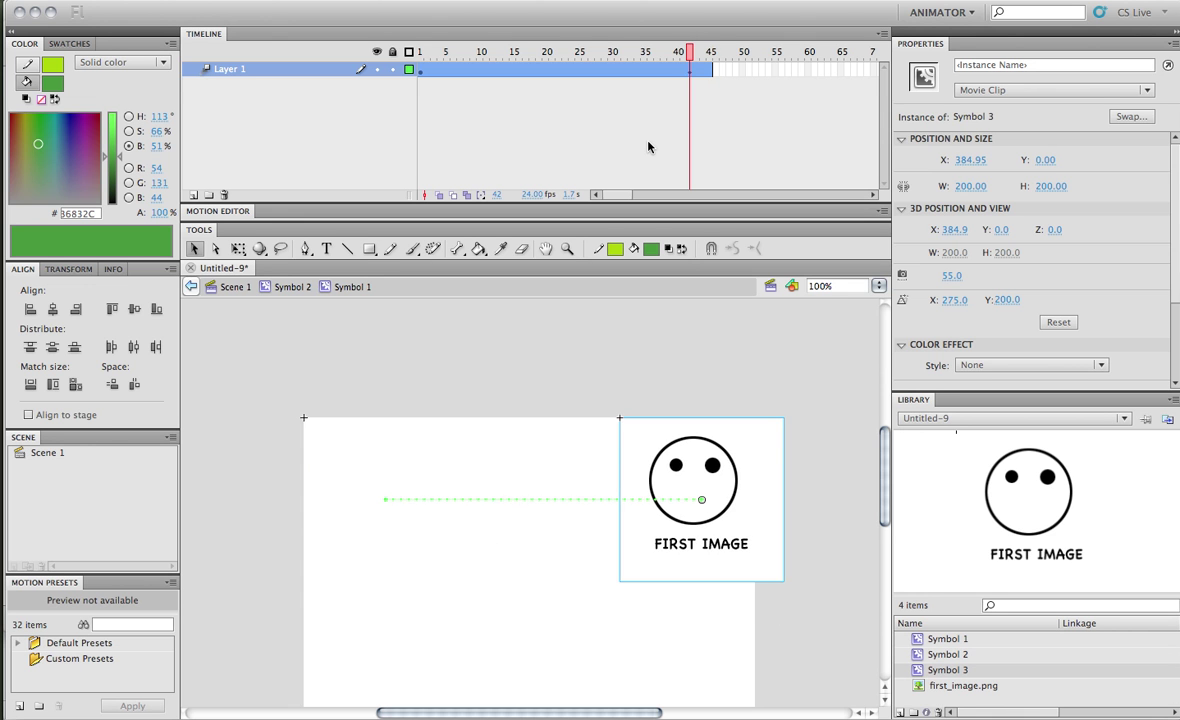
key("Return")
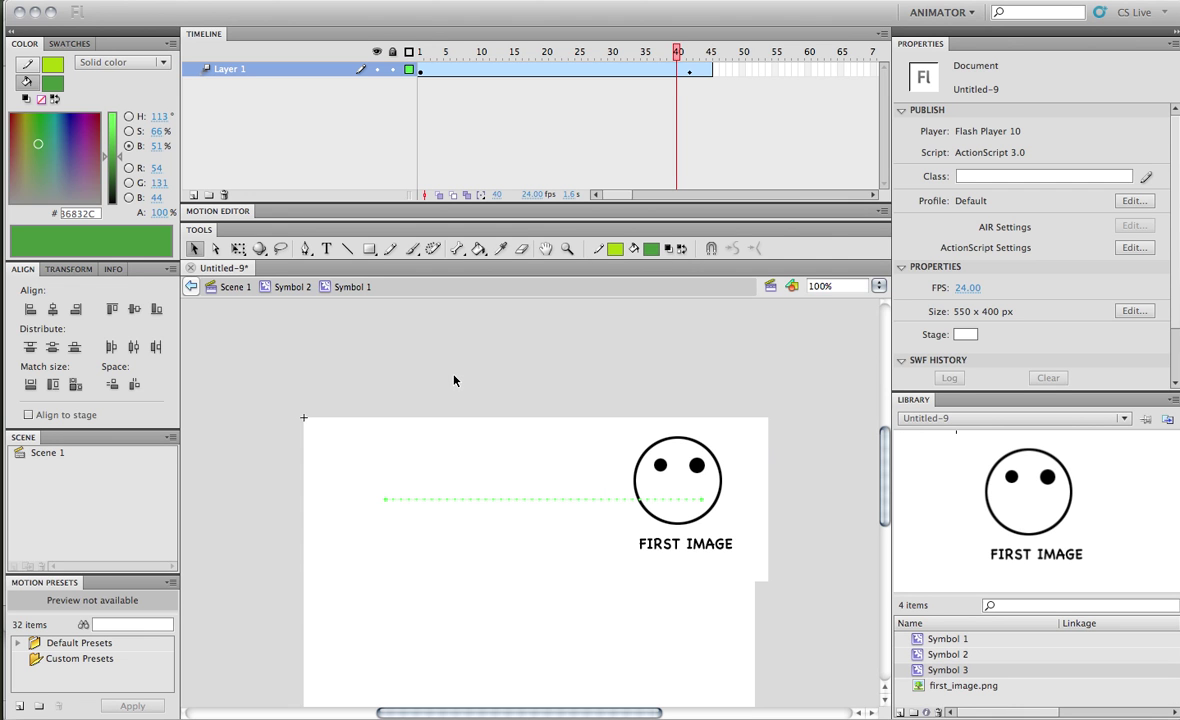
- Copy the Symbol 2 face into a new document, Untitled-10, pasting it in place
left_click(228, 286)
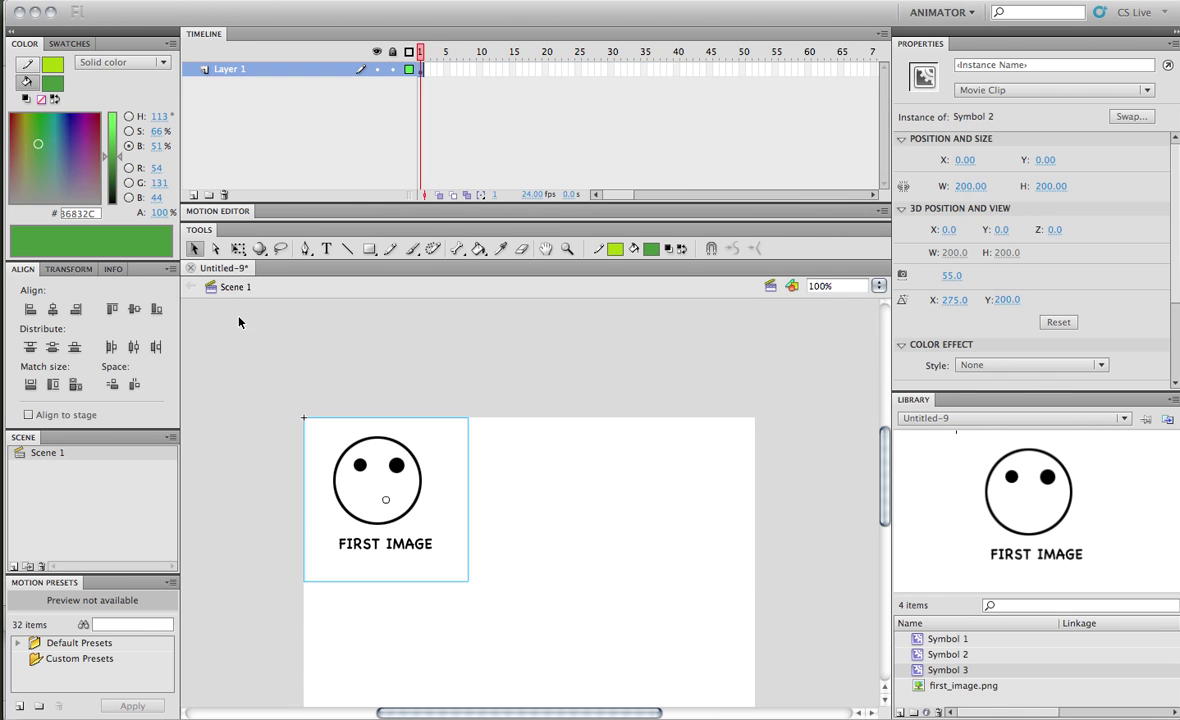
left_click(587, 497)
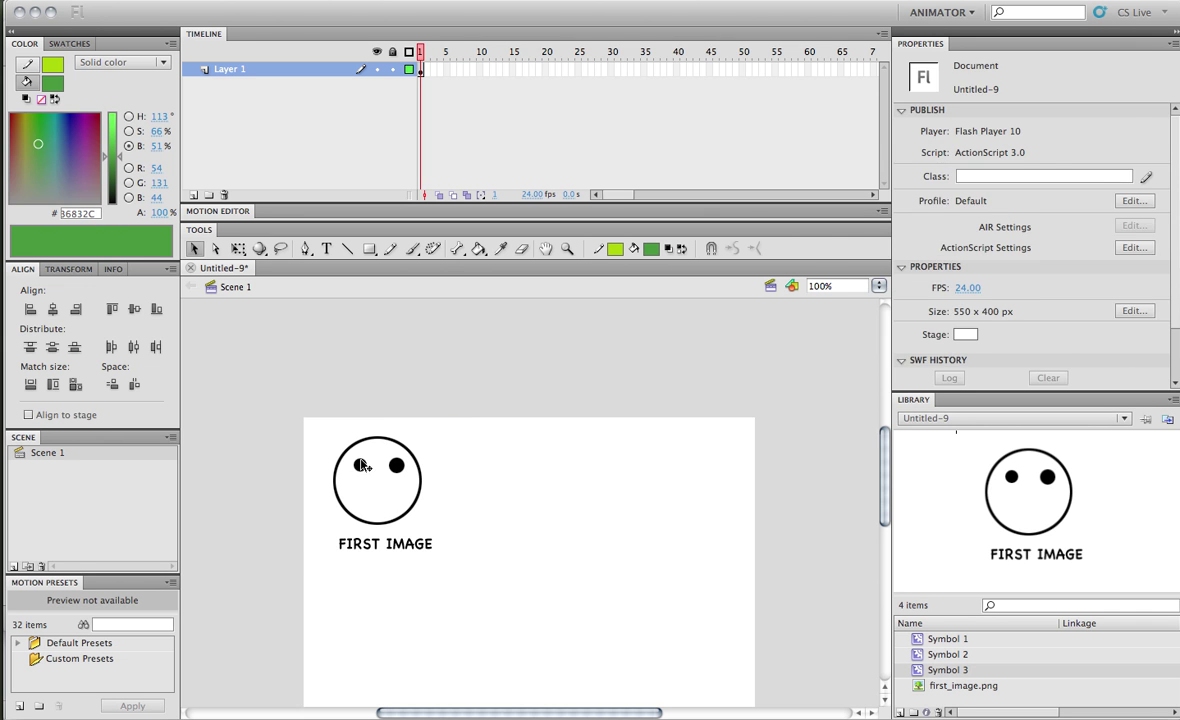
left_click(393, 540)
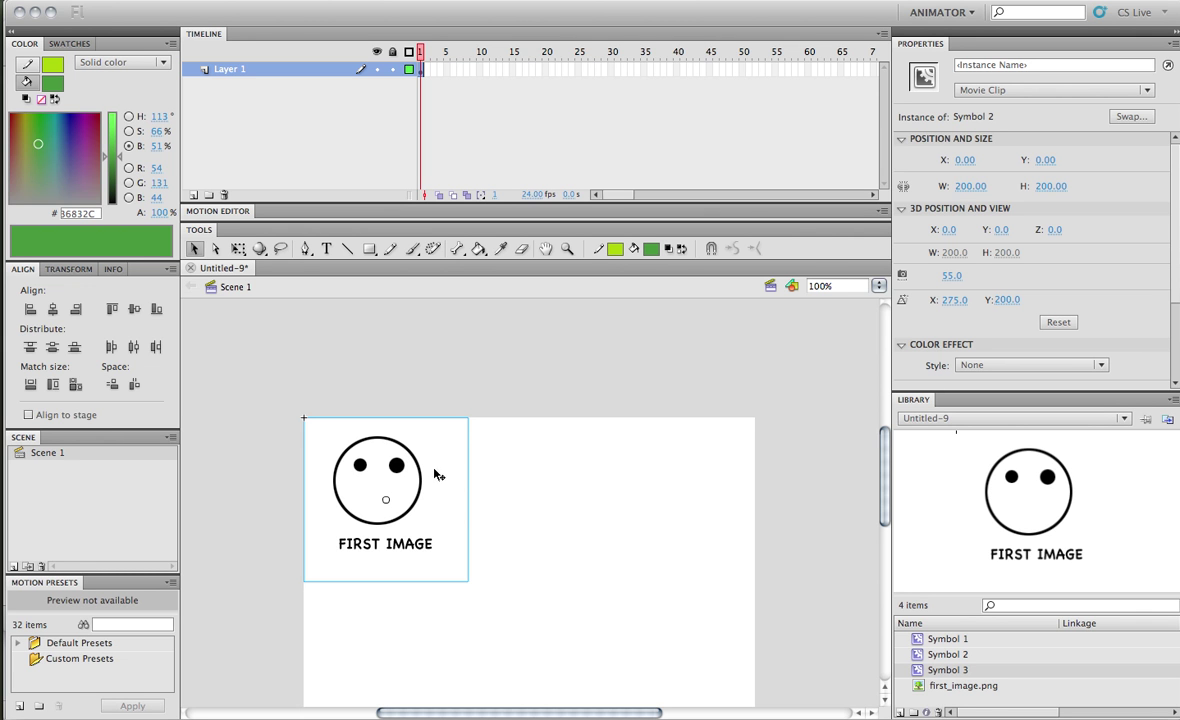
key("ctrl+n")
key("Return")
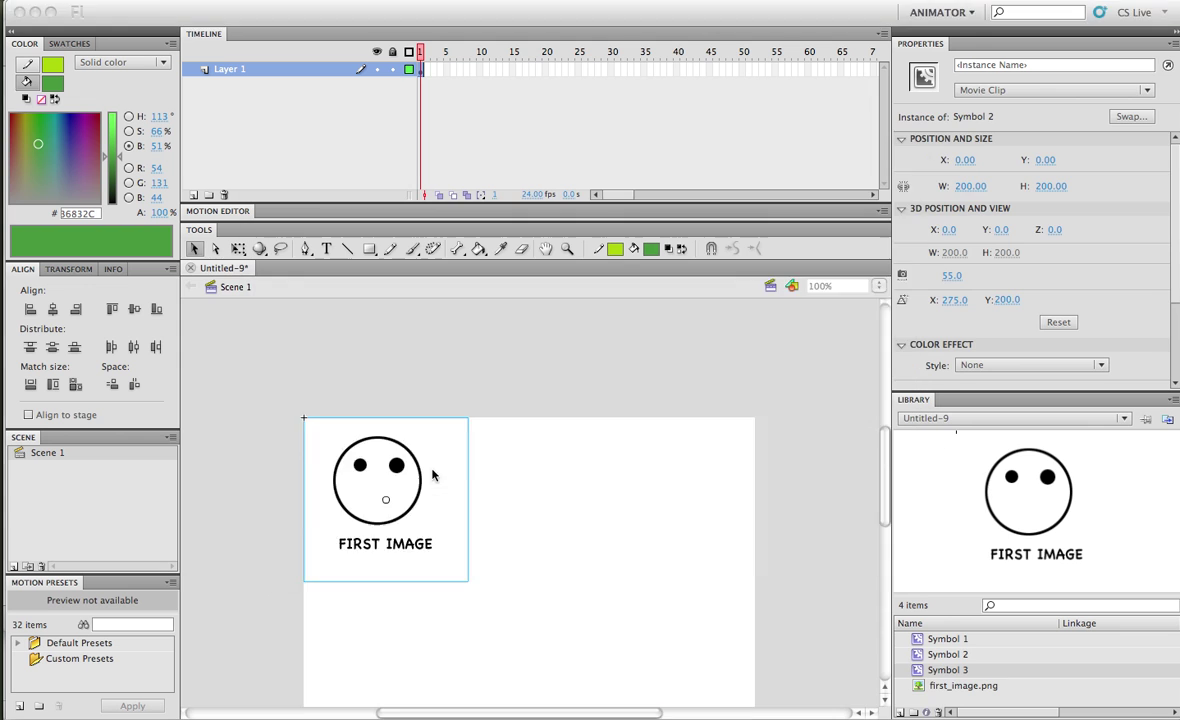
key("ctrl+v")
key("ctrl+z")
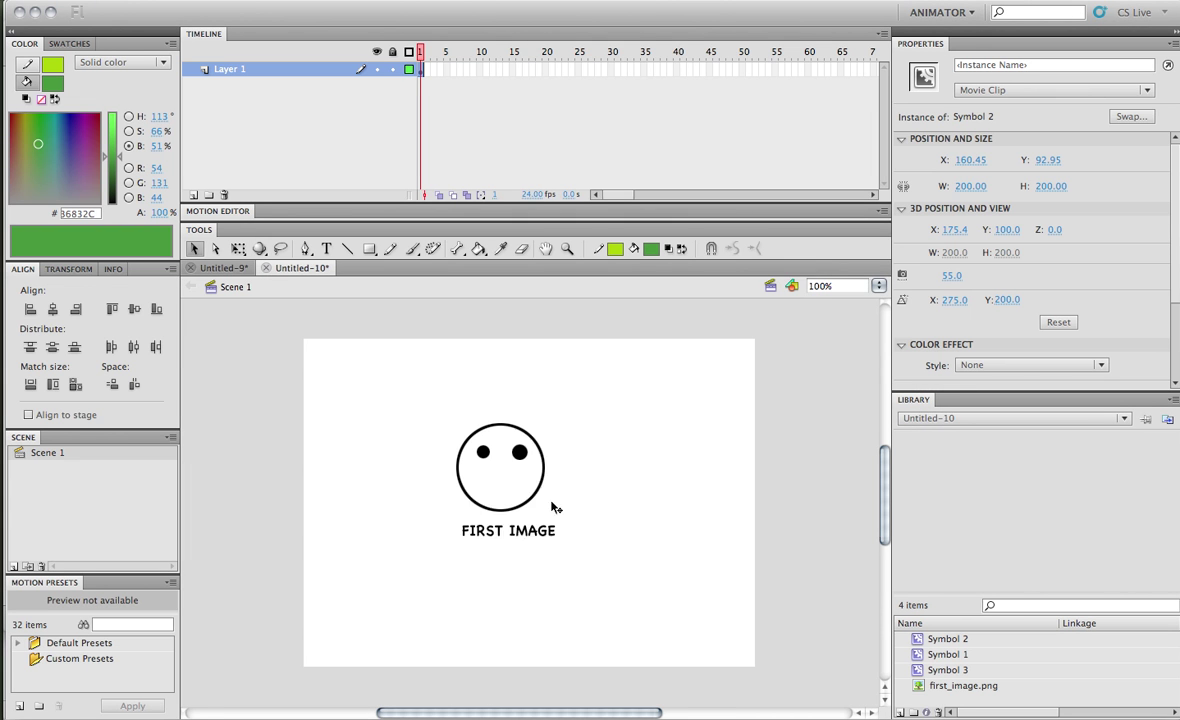
key("ctrl+shift+v")
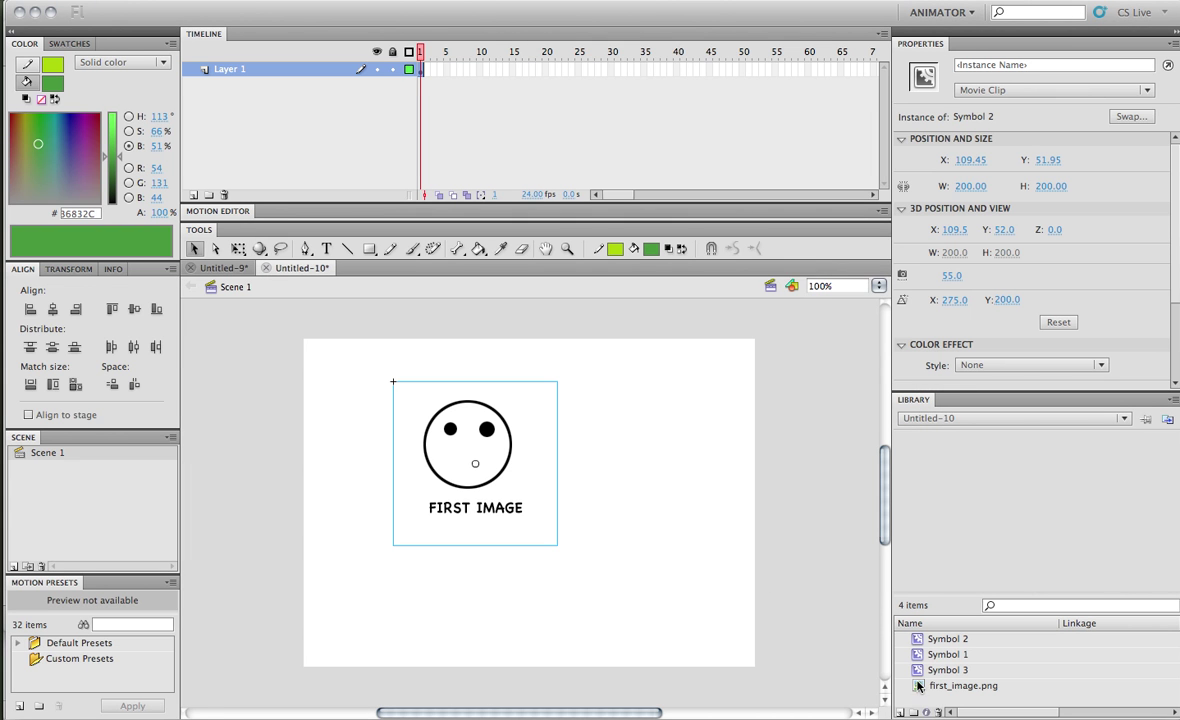
- Re-import the library bitmap from second_image.png and rename it second_image.png
double_click(940, 686)
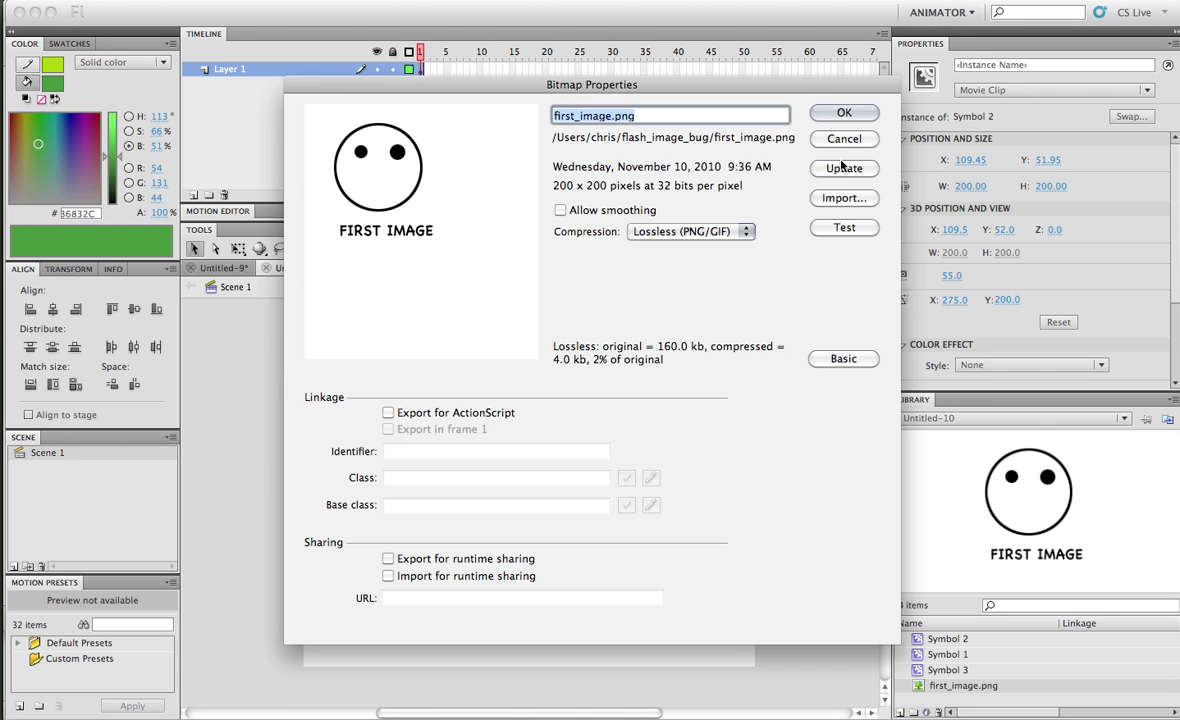
left_click(843, 197)
double_click(517, 140)
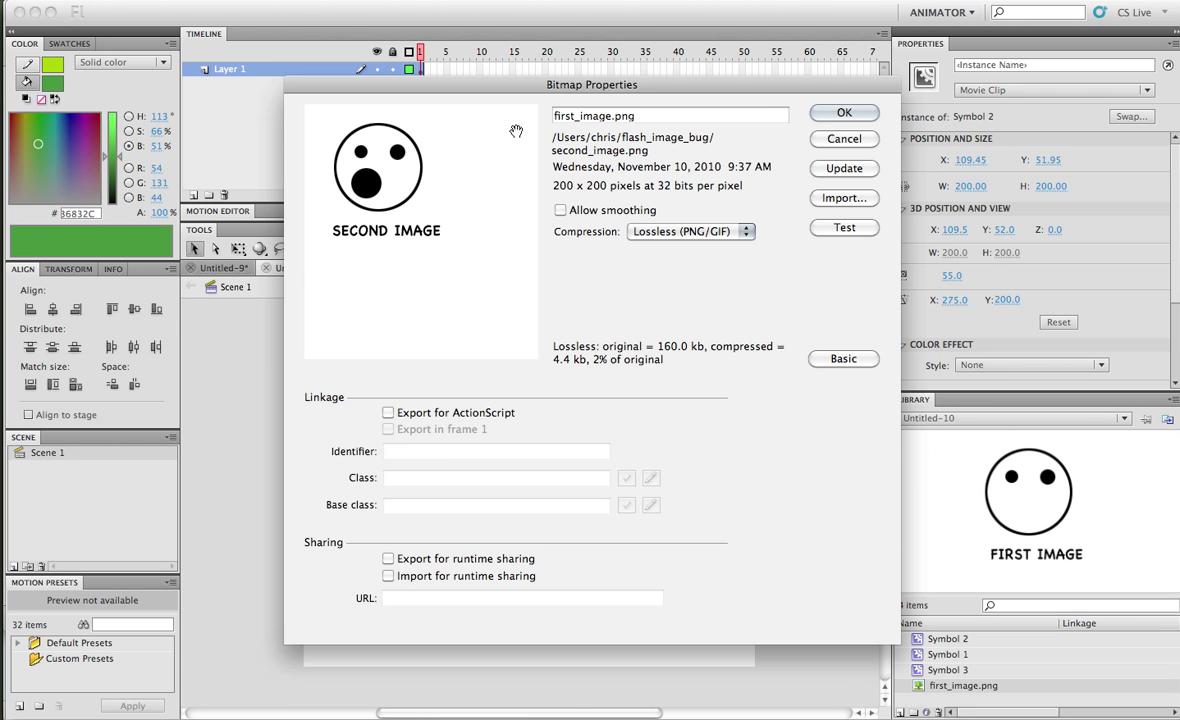
left_click(566, 116)
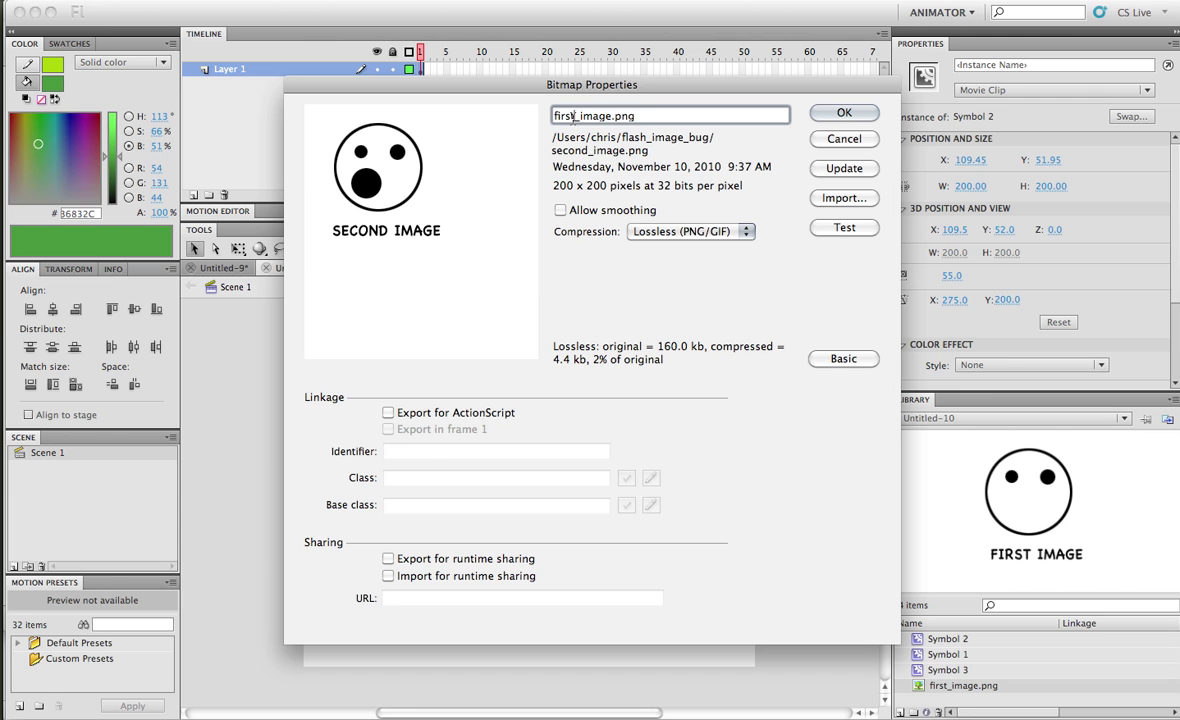
left_click_drag(573, 116, 411, 160)
key("BackSpace")
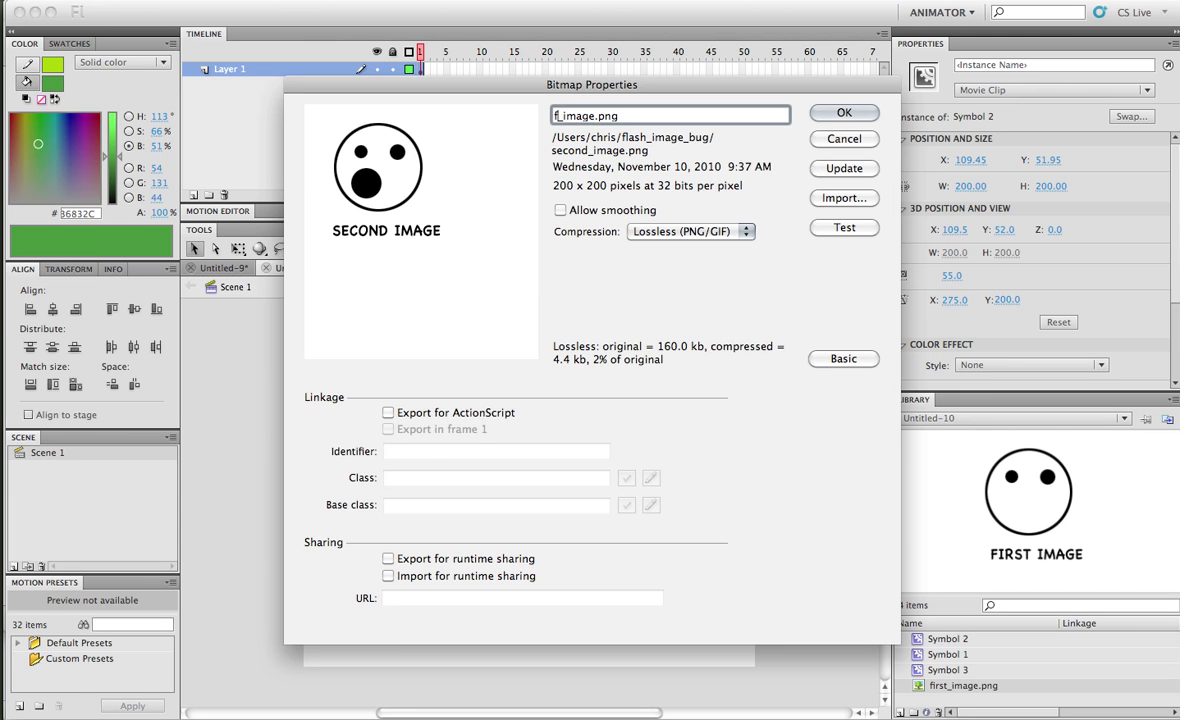
type("second")
key("Return")
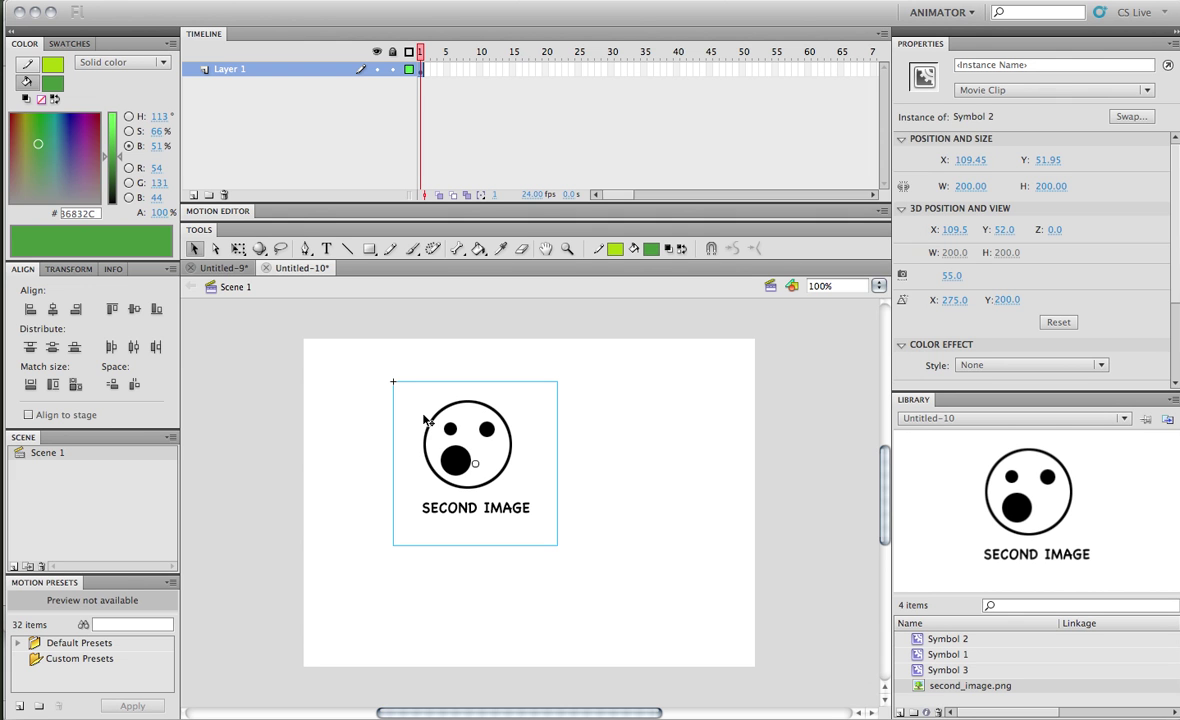
- Step into Symbol 2 and Symbol 1 to preview the face's tween, then return to Scene 1
double_click(392, 386)
double_click(449, 430)
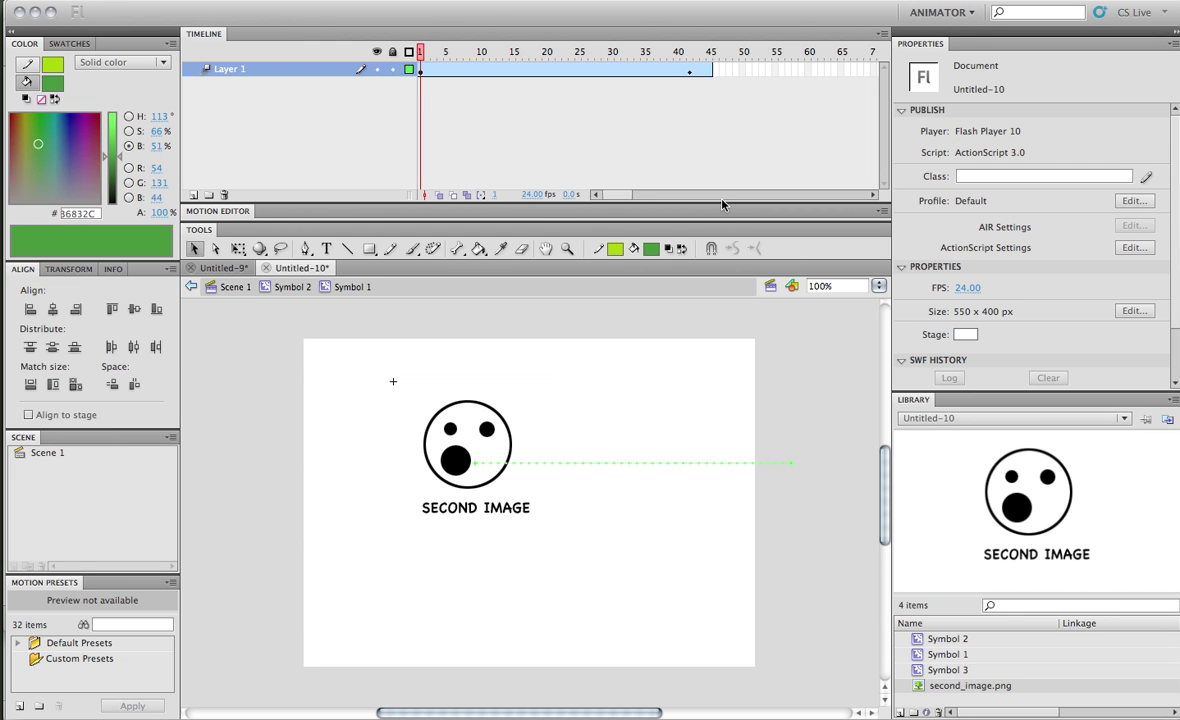
key("Return")
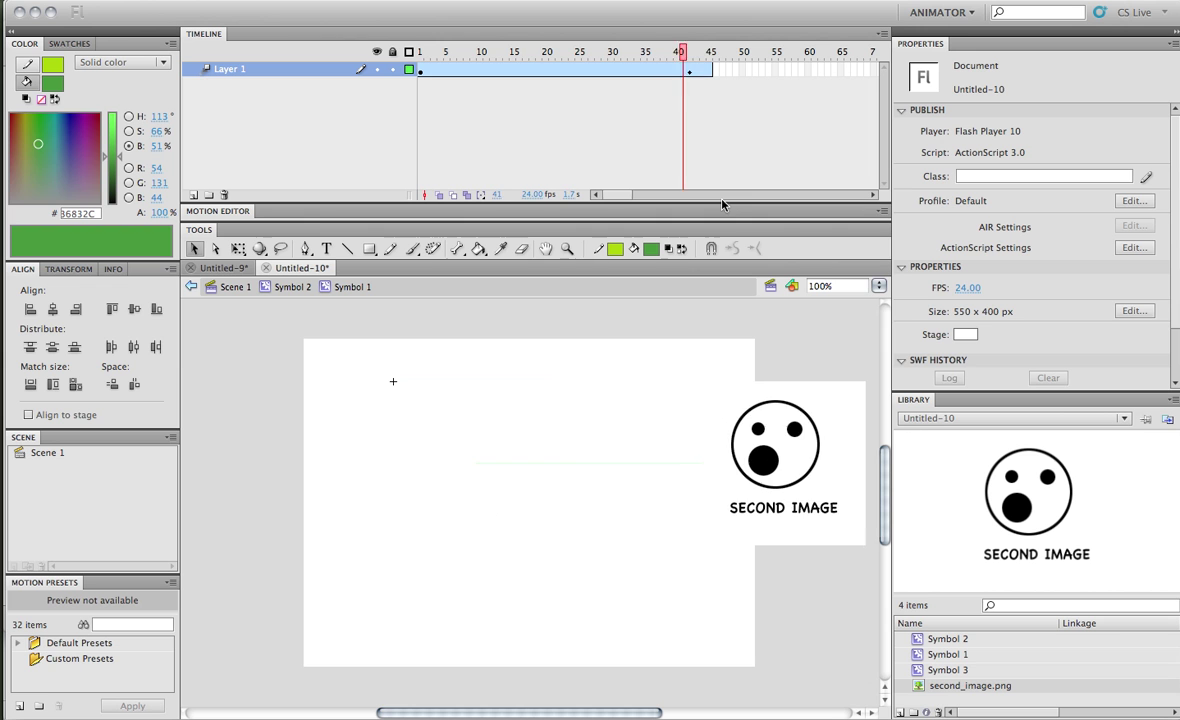
key("Return")
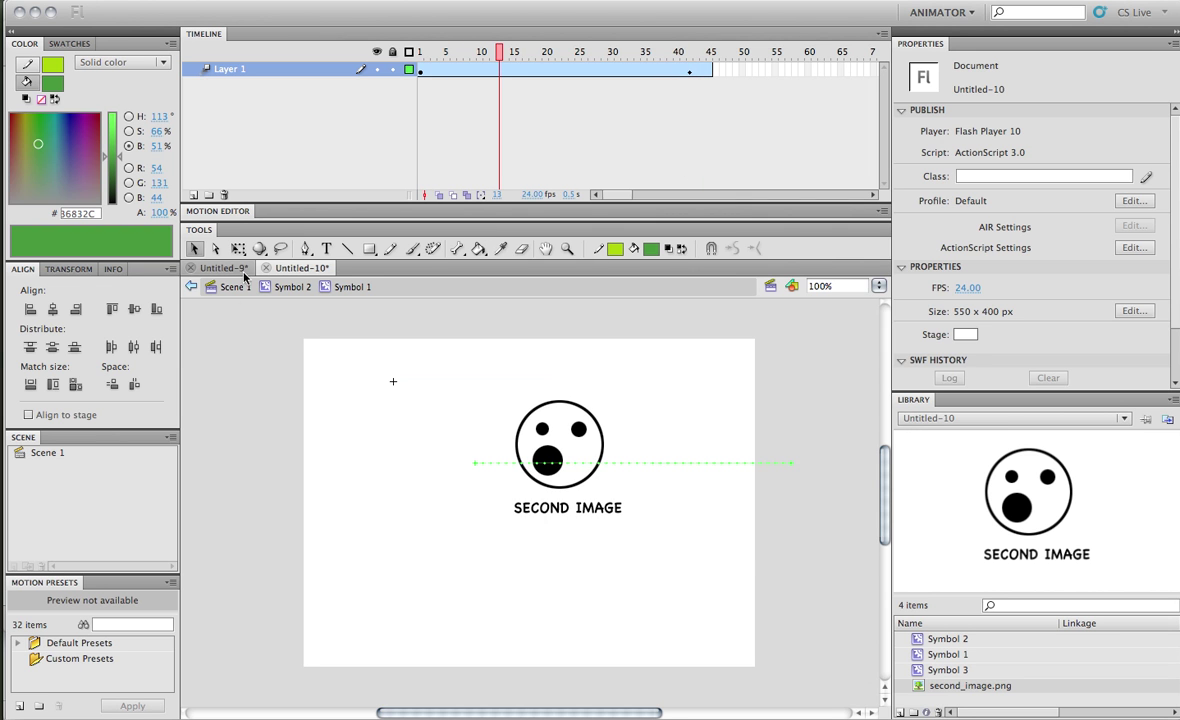
left_click(235, 287)
left_click(376, 505)
left_click(467, 479)
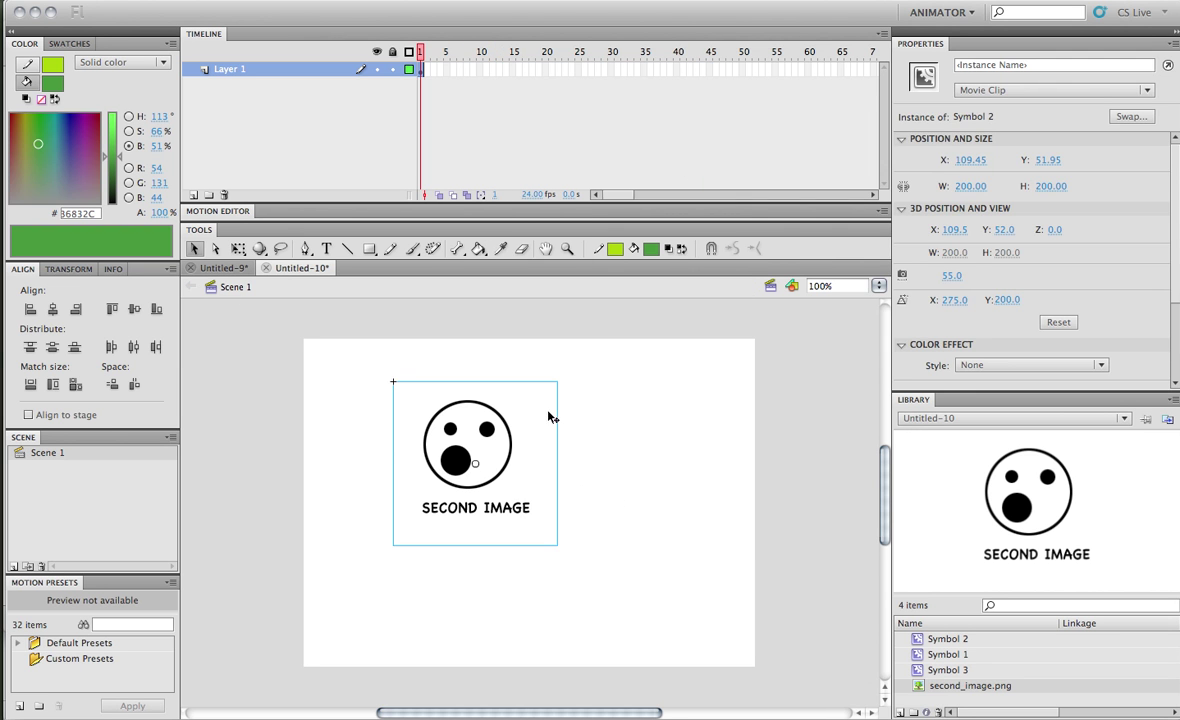
left_click(640, 470)
- Rename the library symbols to Symbol 4, Symbol 5 and Symbol 6, then select the stage face
double_click(947, 639)
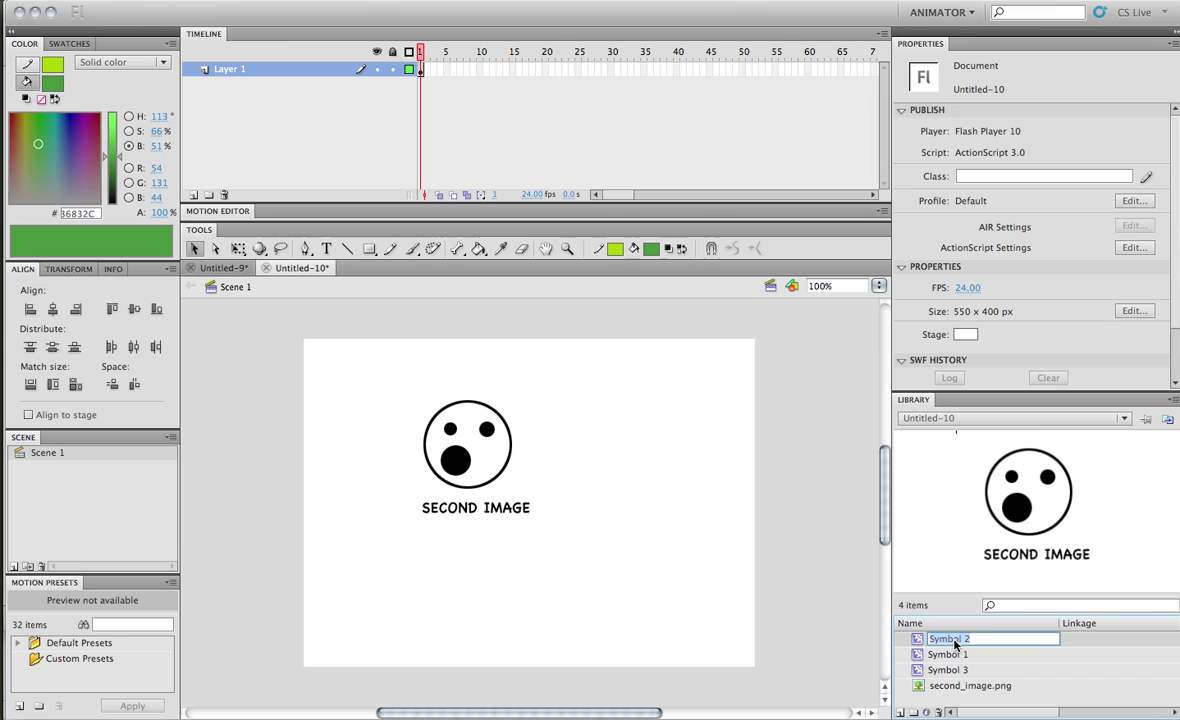
type("4")
key("Return")
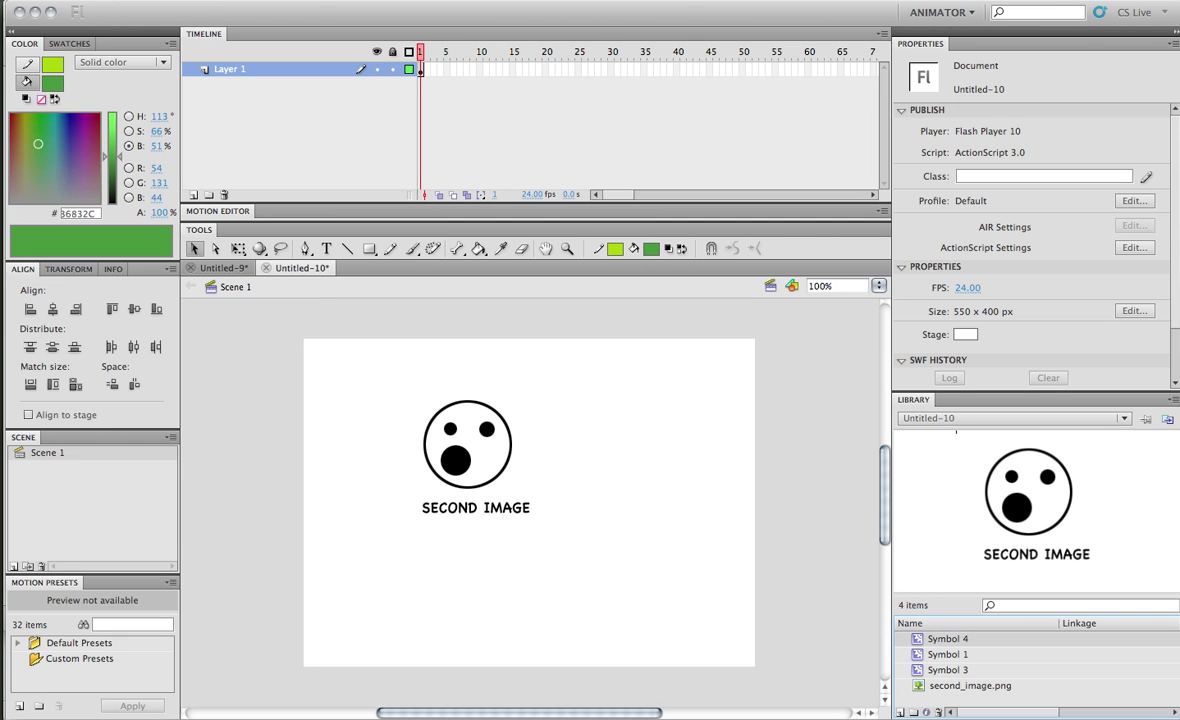
double_click(935, 654)
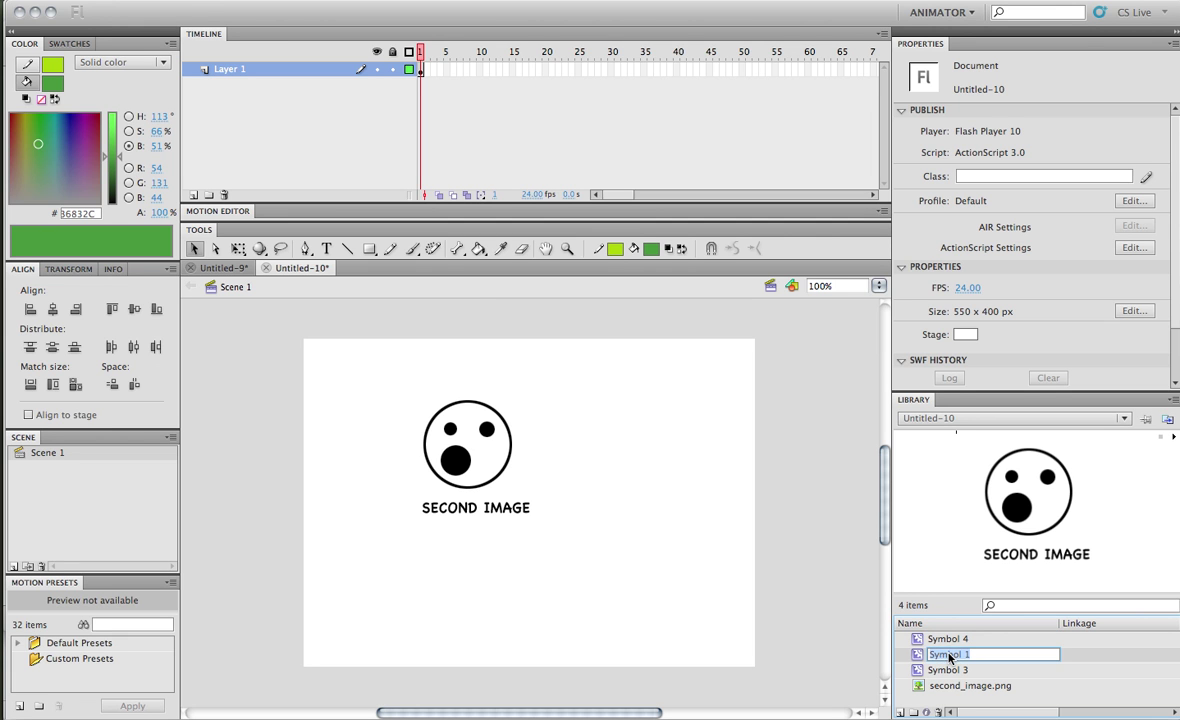
key("Return")
double_click(955, 670)
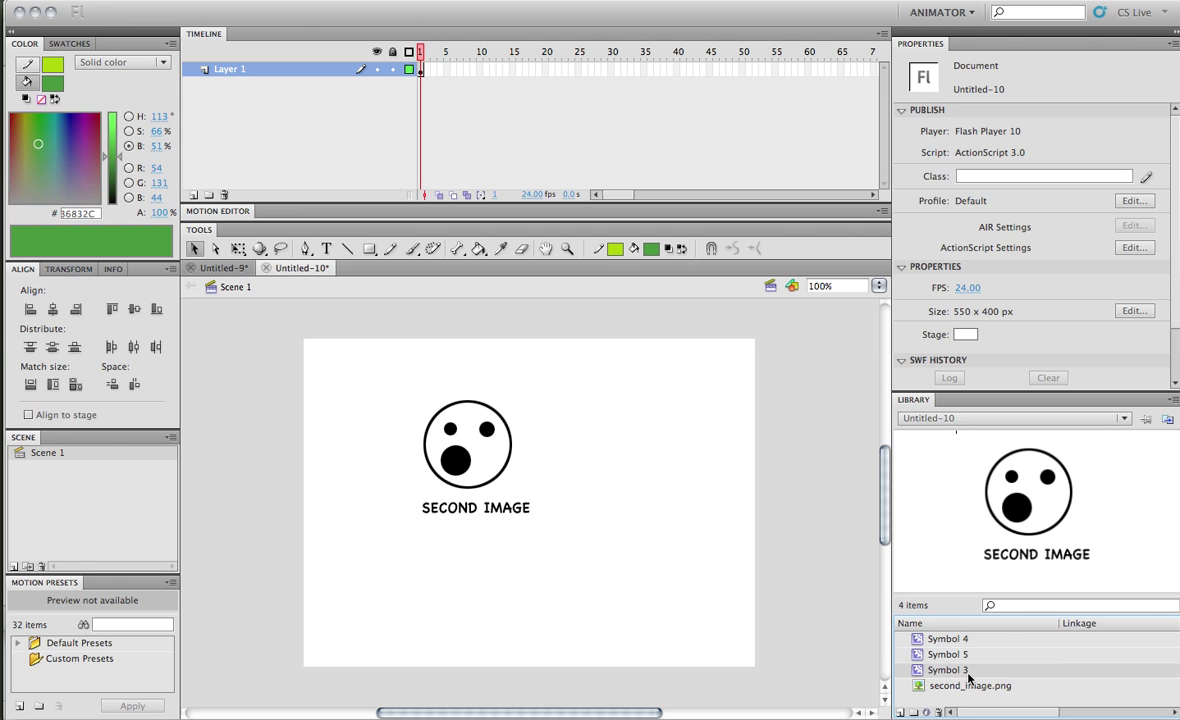
key("BackSpace")
type("6")
key("Return")
left_click(470, 410)
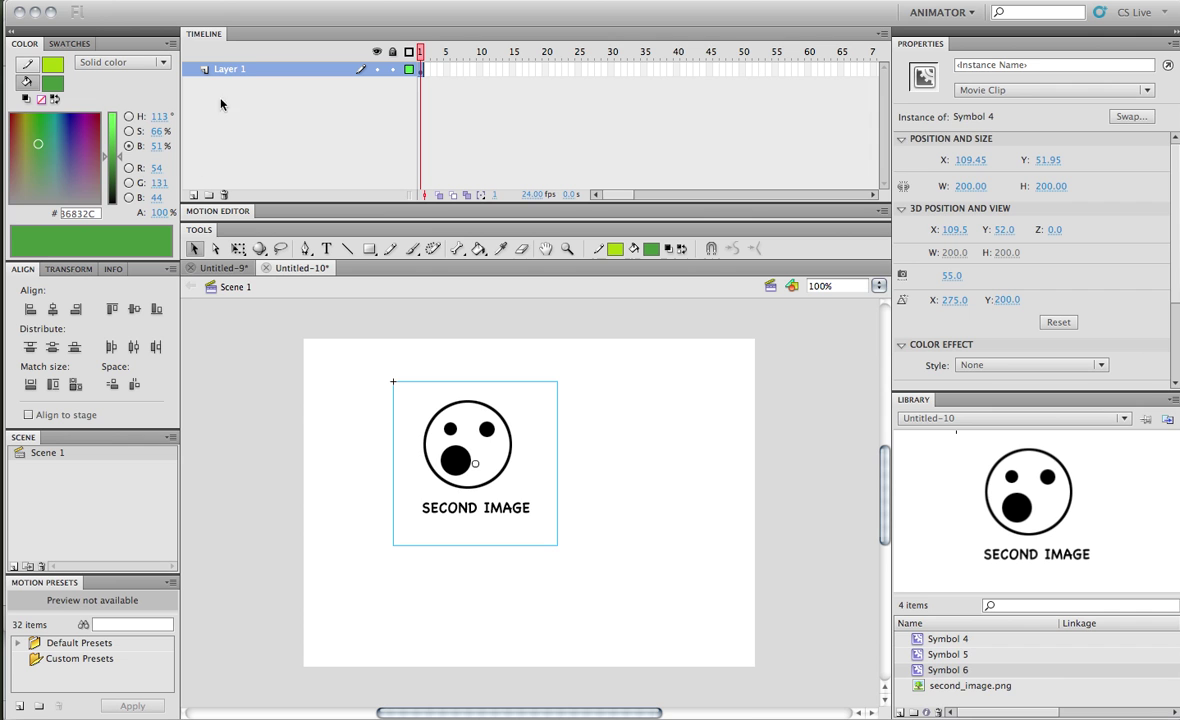
- Paste the SECOND IMAGE face into Untitled-9 beside FIRST IMAGE, then begin a save
left_click(203, 270)
left_click(646, 491)
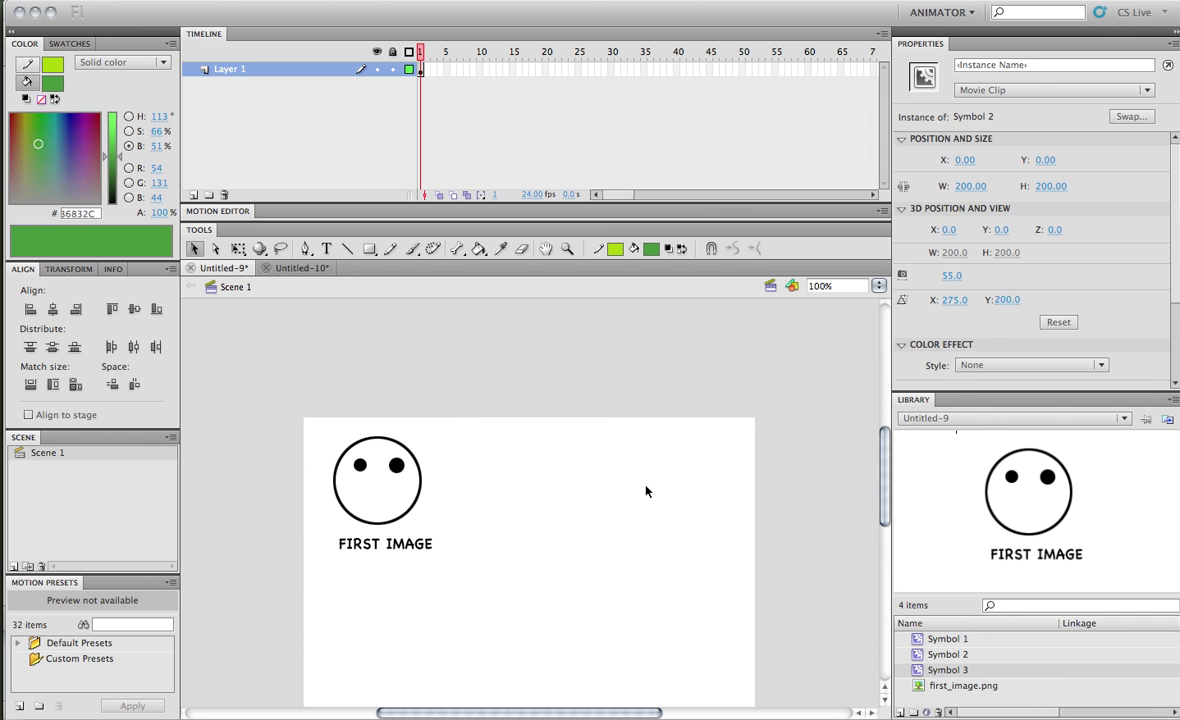
key("ctrl+v")
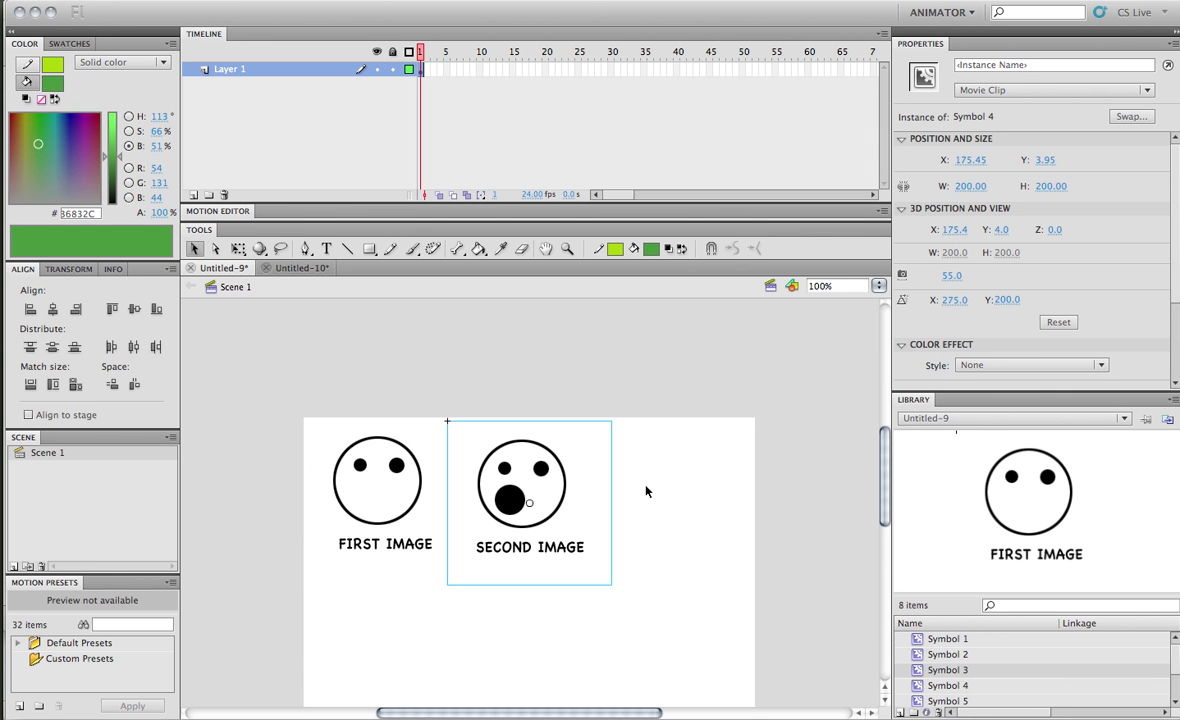
scroll(970, 686, "down", 3)
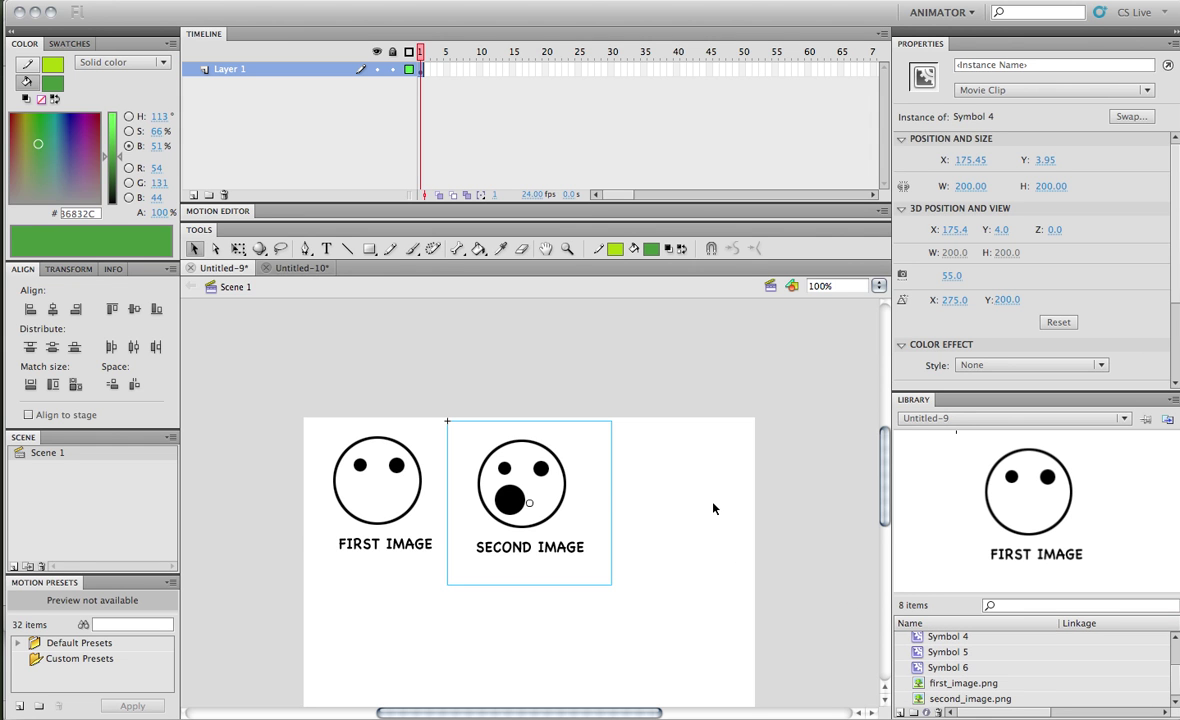
left_click(680, 477)
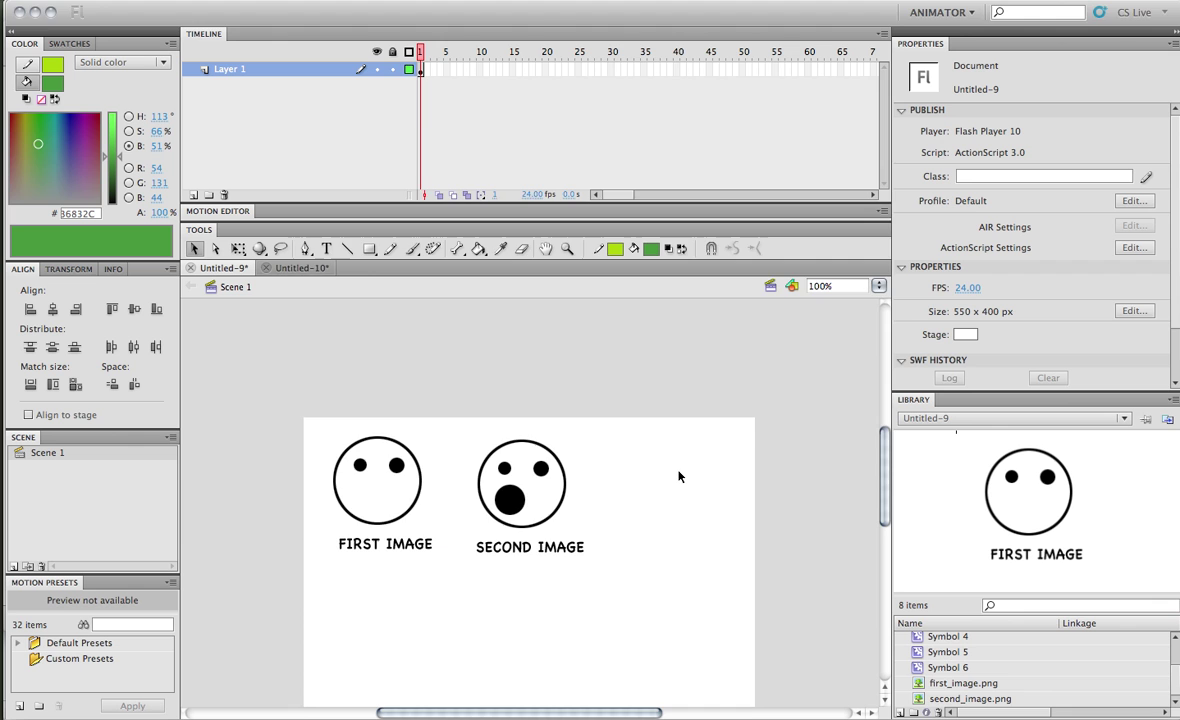
key("ctrl+s")
- Save the document as test2.fla instead of overwriting test.fla
type("test.fla")
key("Return")
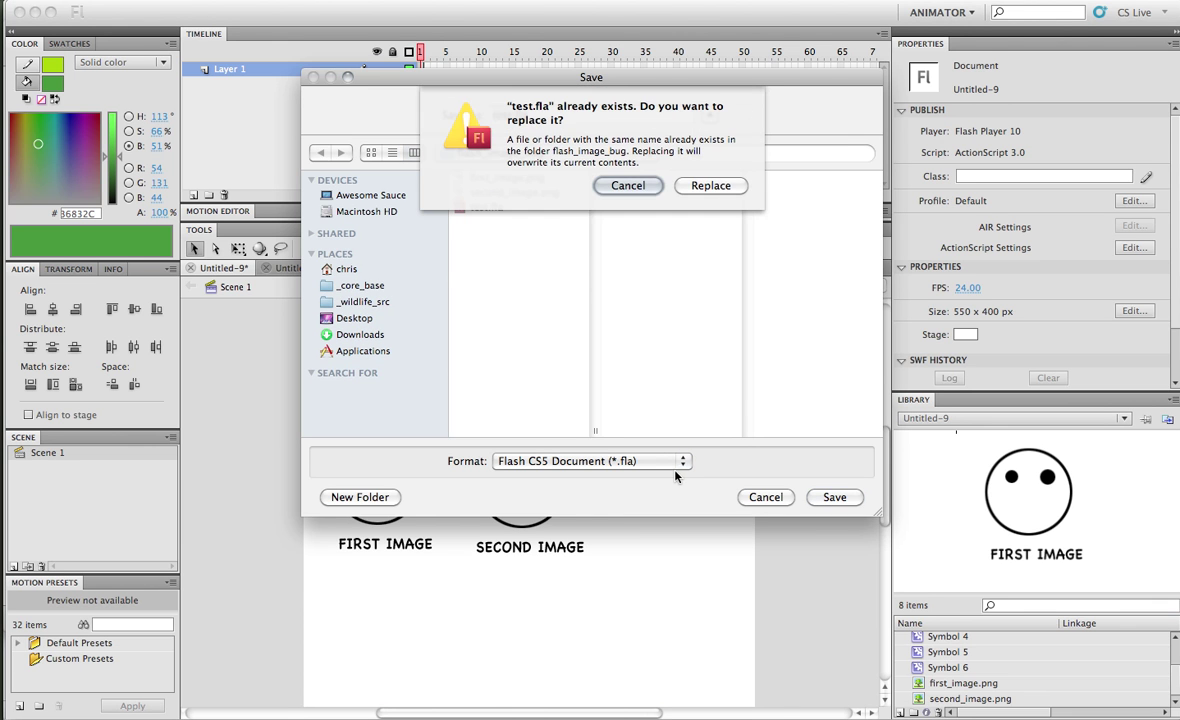
key("Escape")
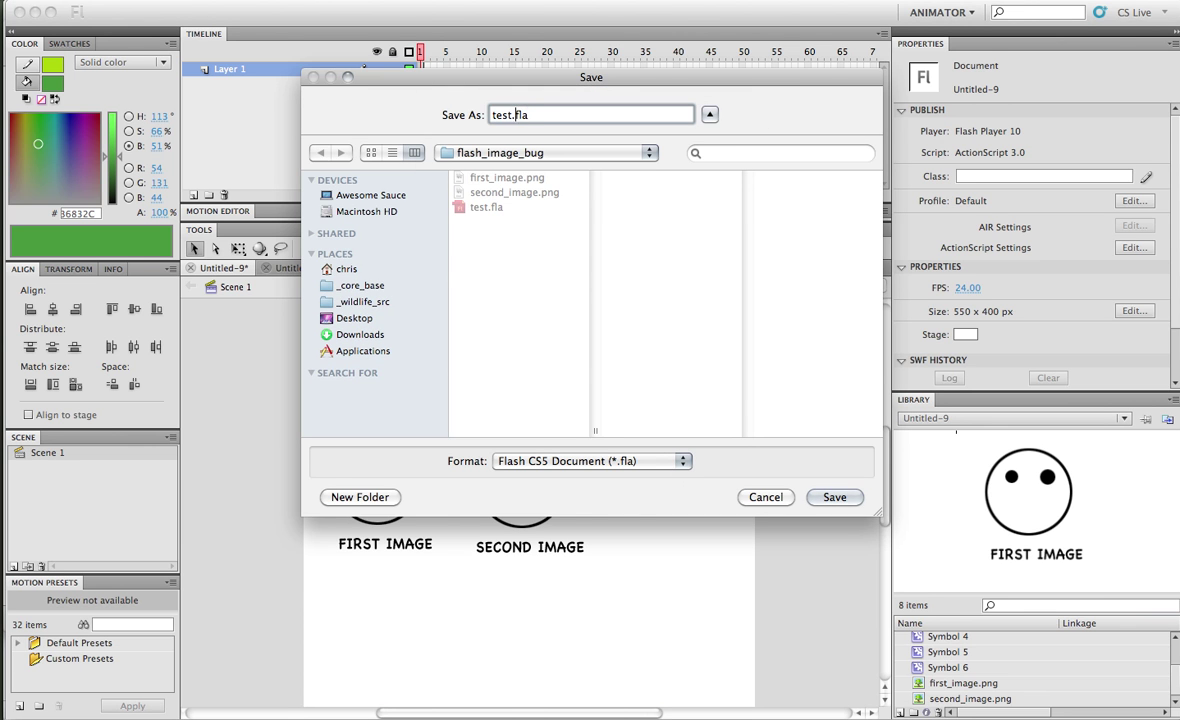
type("2")
key("Return")
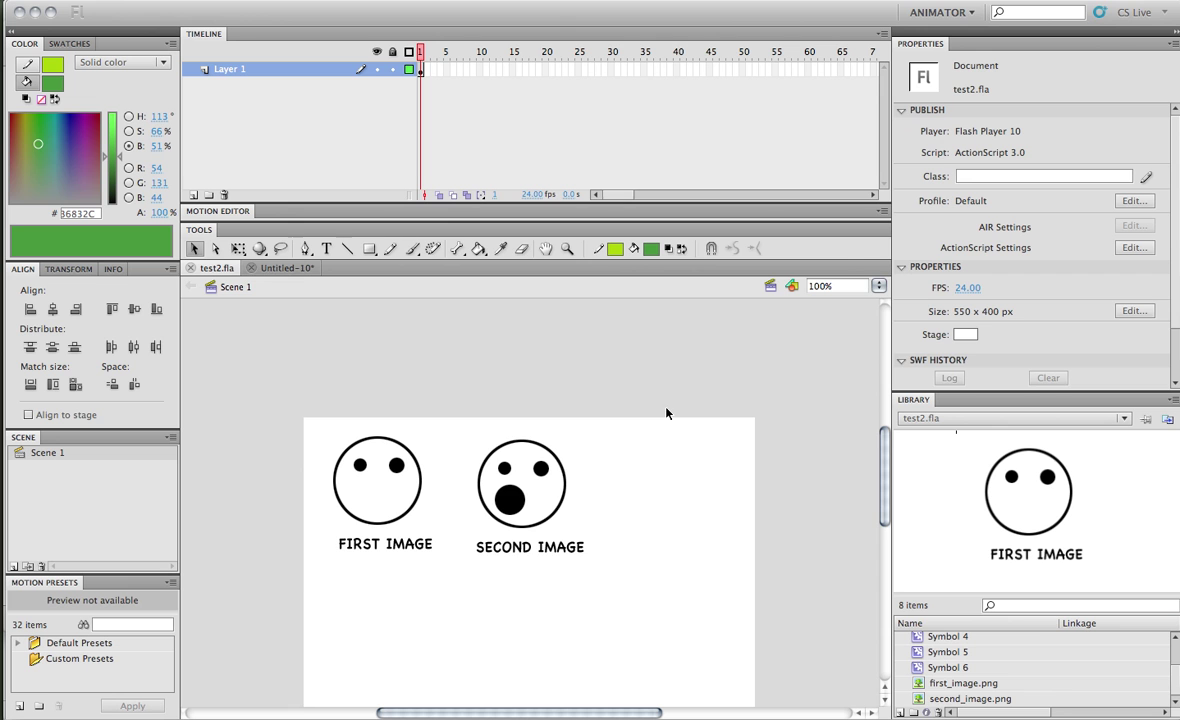
- Test the movie, then close test2.fla and Untitled-10
key("ctrl+Return")
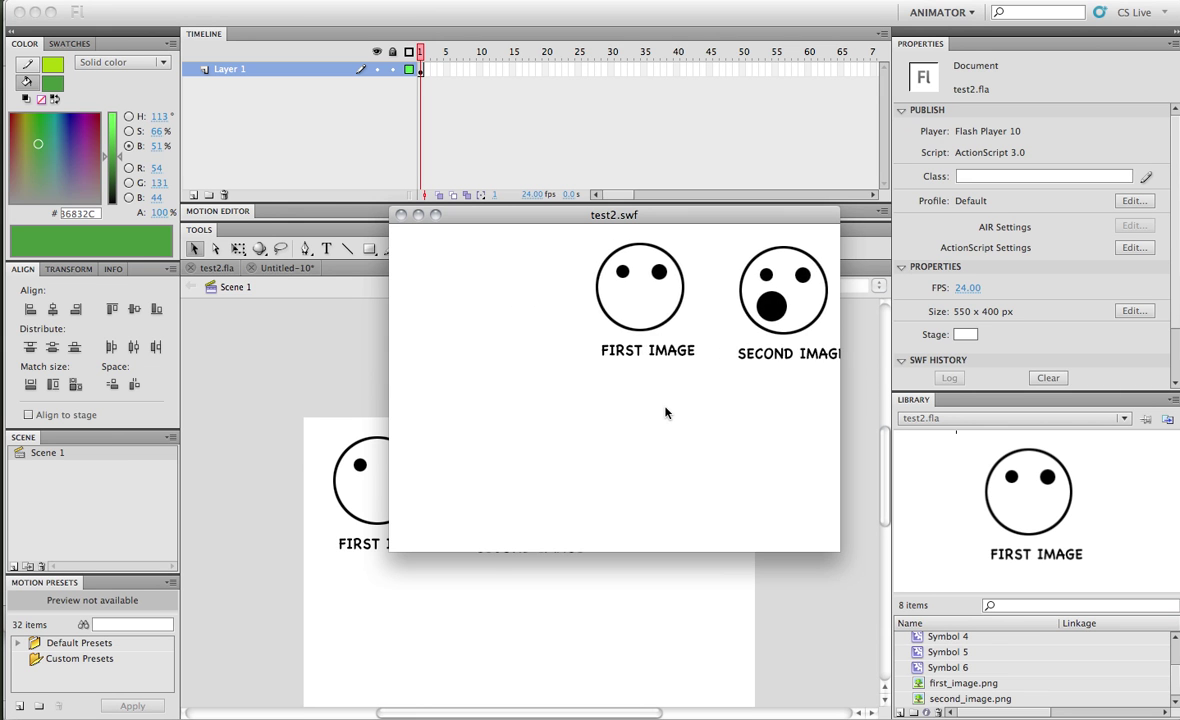
key("ctrl+w")
left_click(610, 447)
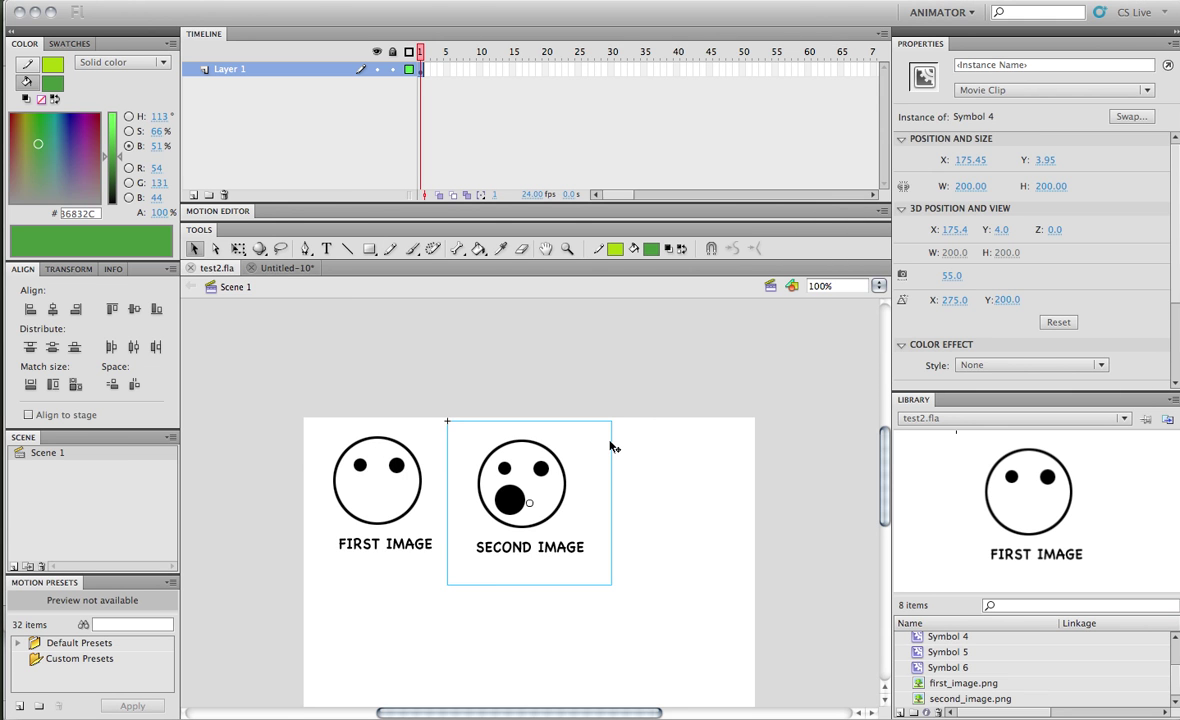
key("ctrl+w")
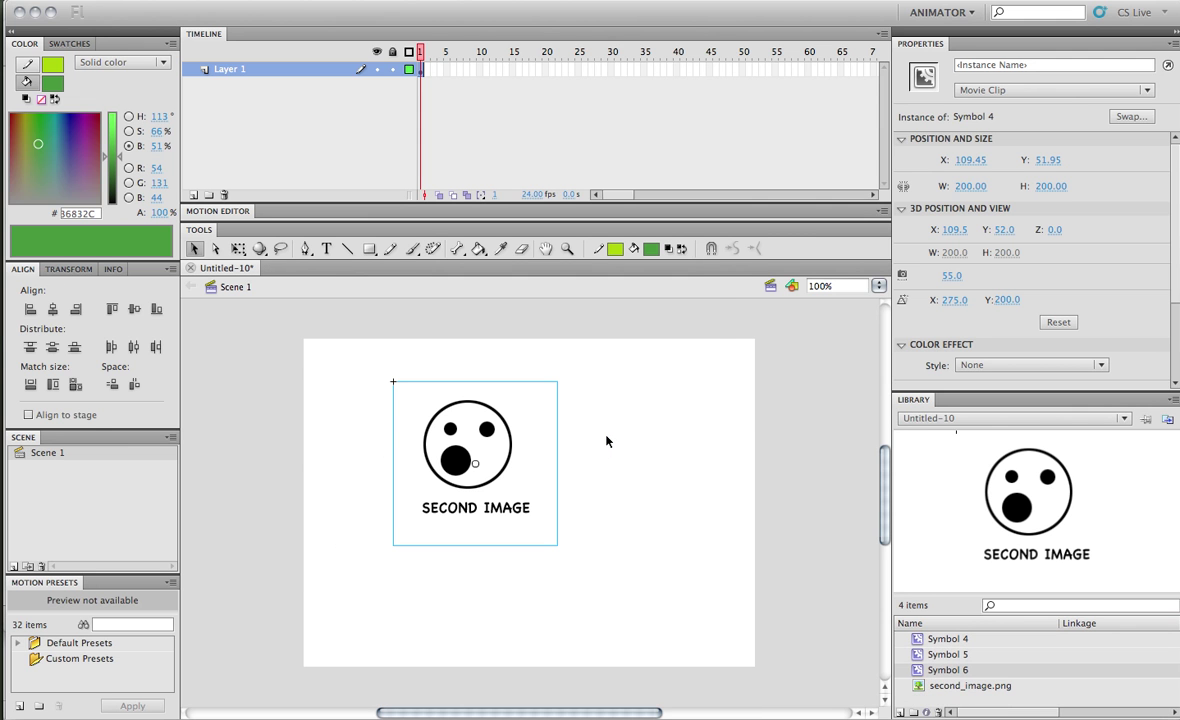
key("ctrl+w")
- Discard Untitled-10's changes and reopen test2.fla from the recent items list
left_click(465, 359)
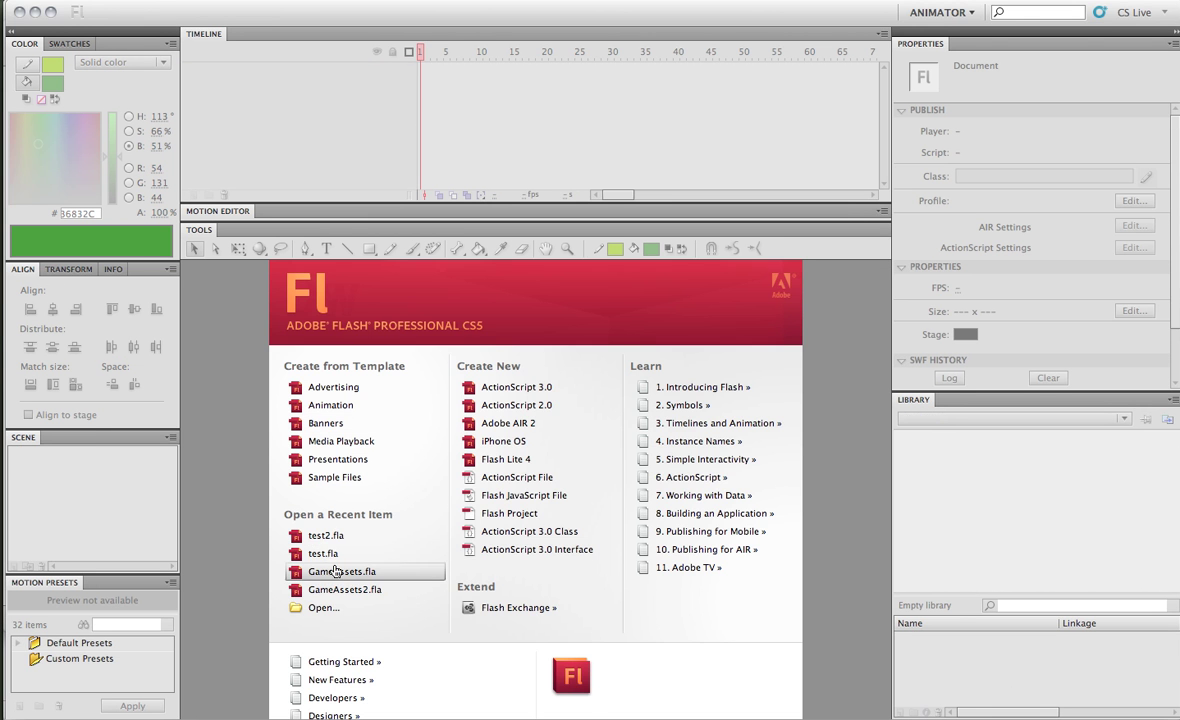
left_click(305, 529)
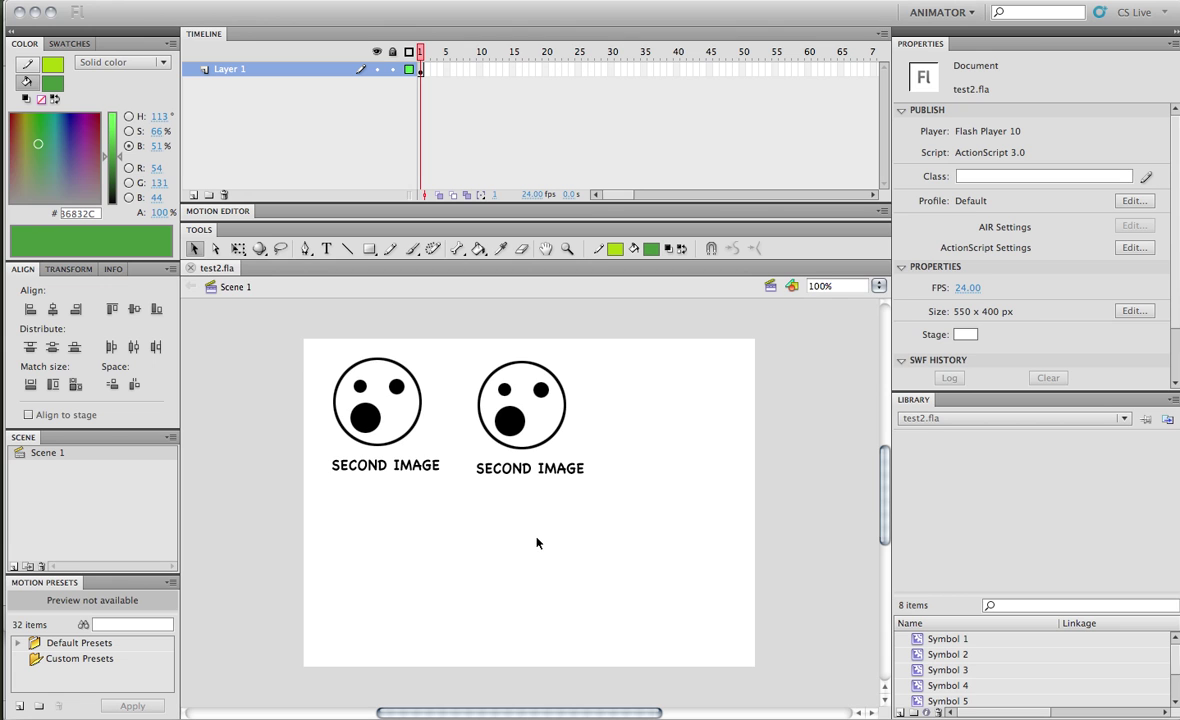